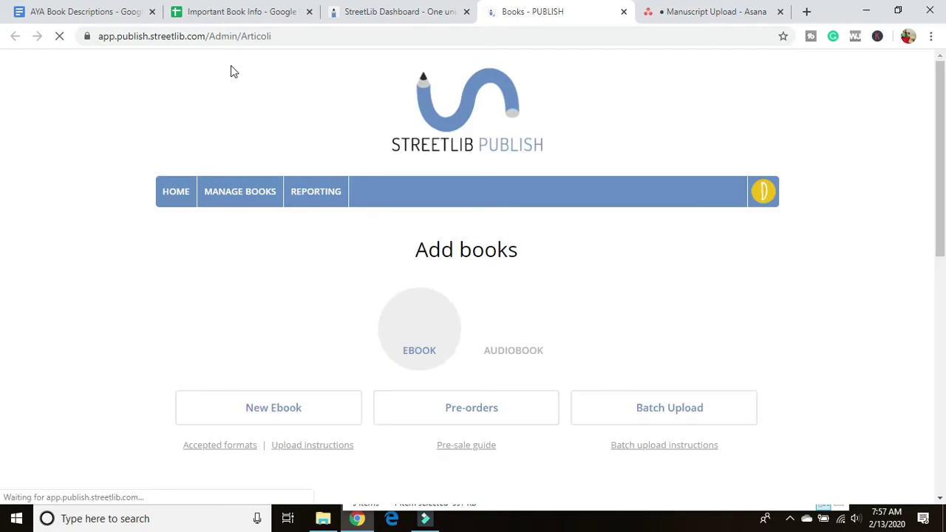
{"action": "scroll", "coordinate": [130, 156], "scroll_direction": "down", "scroll_amount": 5}
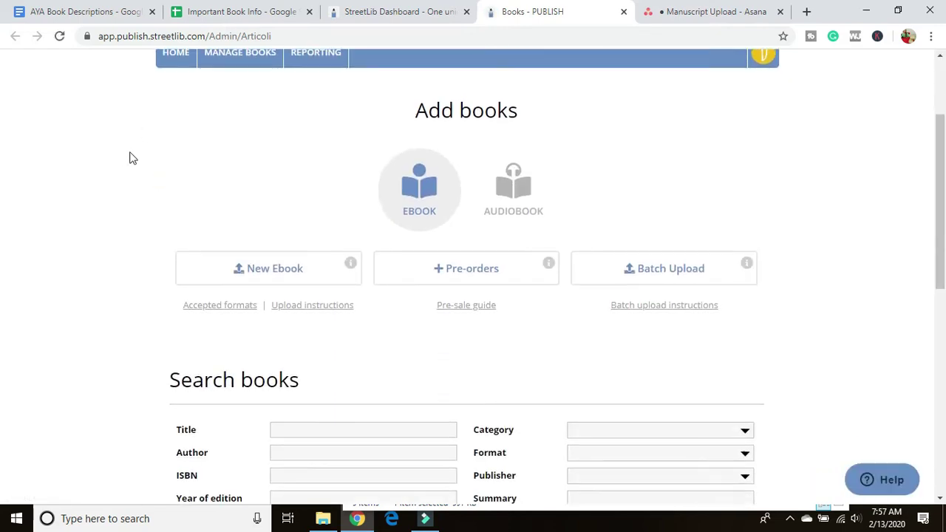
{"action": "scroll", "coordinate": [131, 155], "scroll_direction": "down", "scroll_amount": 1}
{"action": "scroll", "coordinate": [207, 334], "scroll_direction": "up", "scroll_amount": 3}
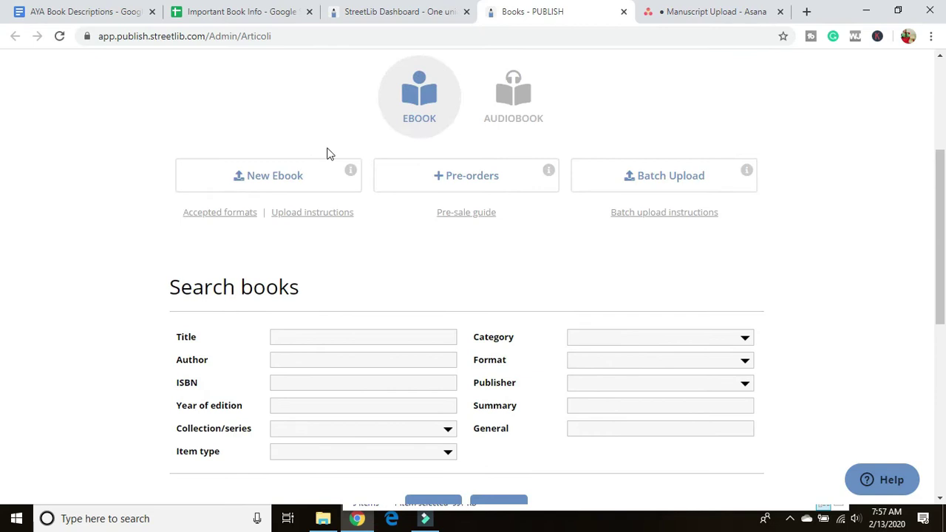
{"action": "left_click", "coordinate": [244, 184]}
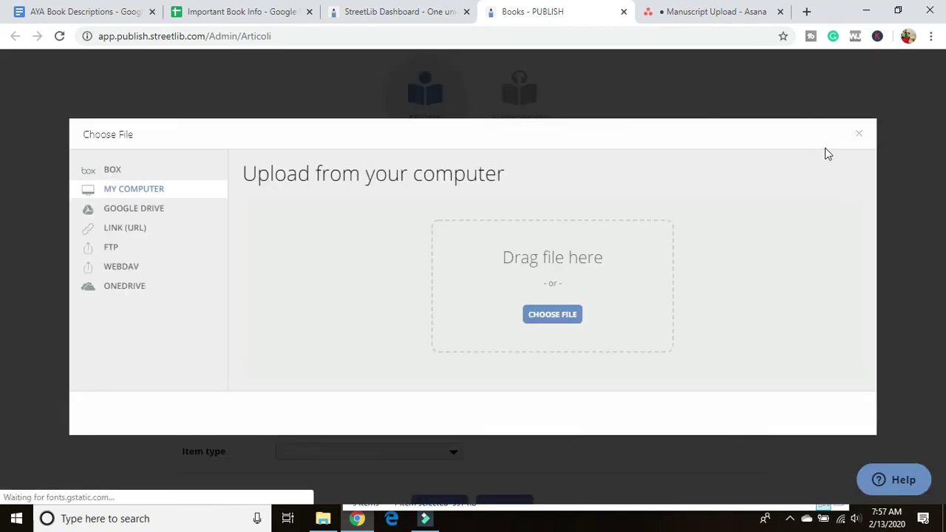
{"action": "left_click", "coordinate": [854, 139]}
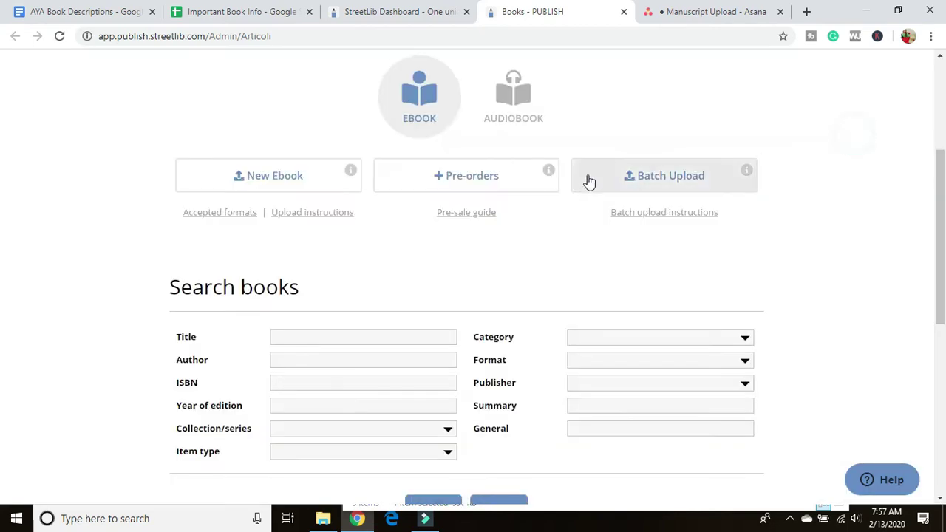
Open the pre-sale guide and read how the publication and start sale dates define the pre-order period.
{"action": "left_click", "coordinate": [464, 215]}
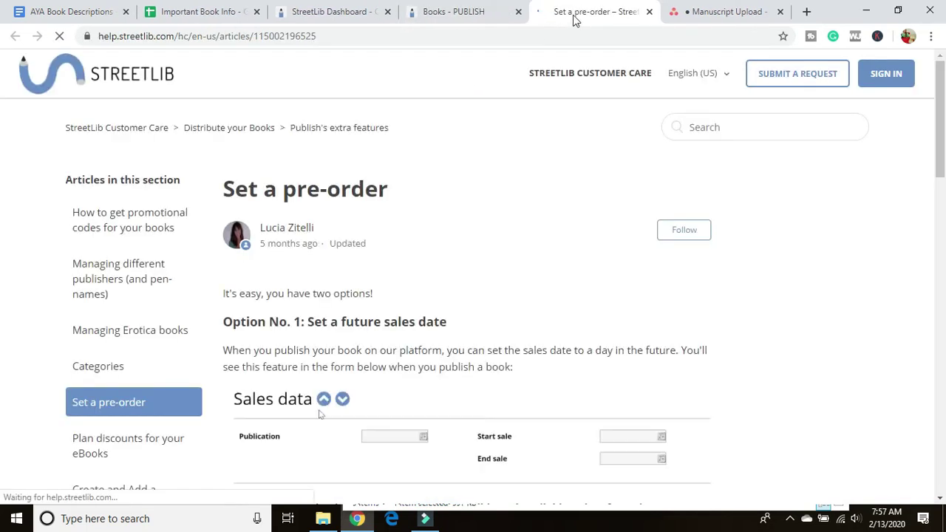
{"action": "scroll", "coordinate": [497, 212], "scroll_direction": "down", "scroll_amount": 3}
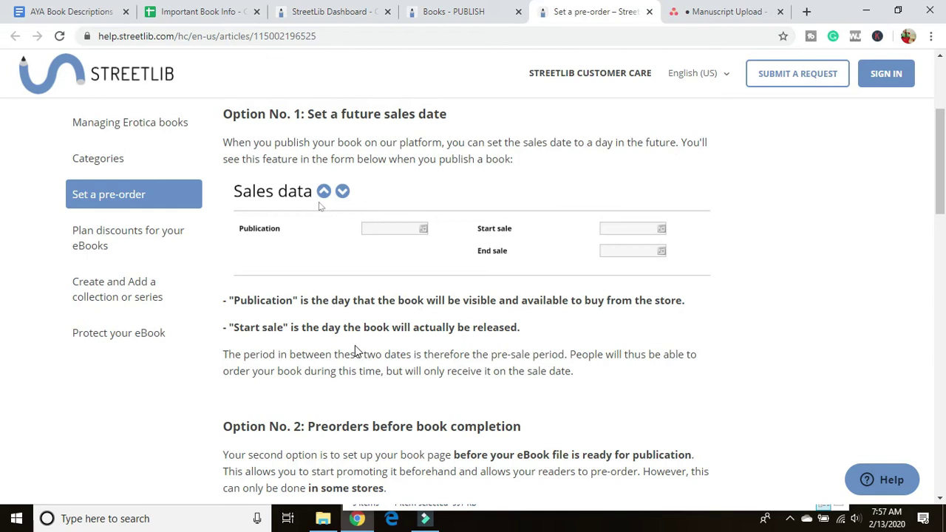
{"action": "left_click_drag", "start_coordinate": [345, 329], "coordinate": [697, 354]}
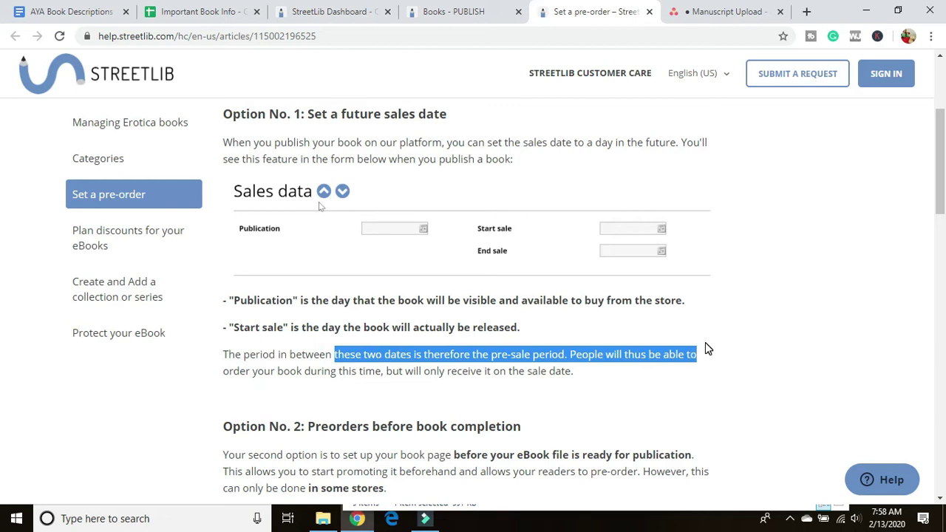
{"action": "left_click_drag", "start_coordinate": [358, 300], "coordinate": [441, 304]}
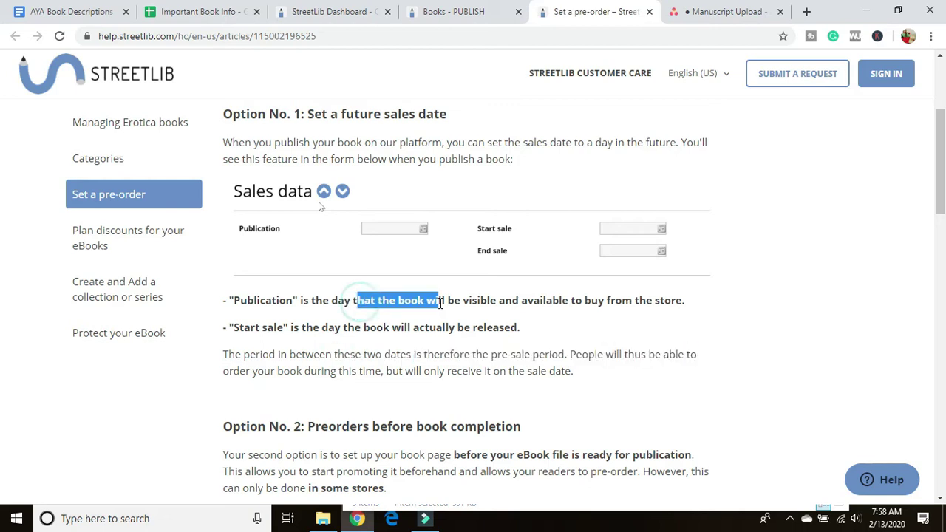
{"action": "left_click_drag", "start_coordinate": [344, 327], "coordinate": [441, 331]}
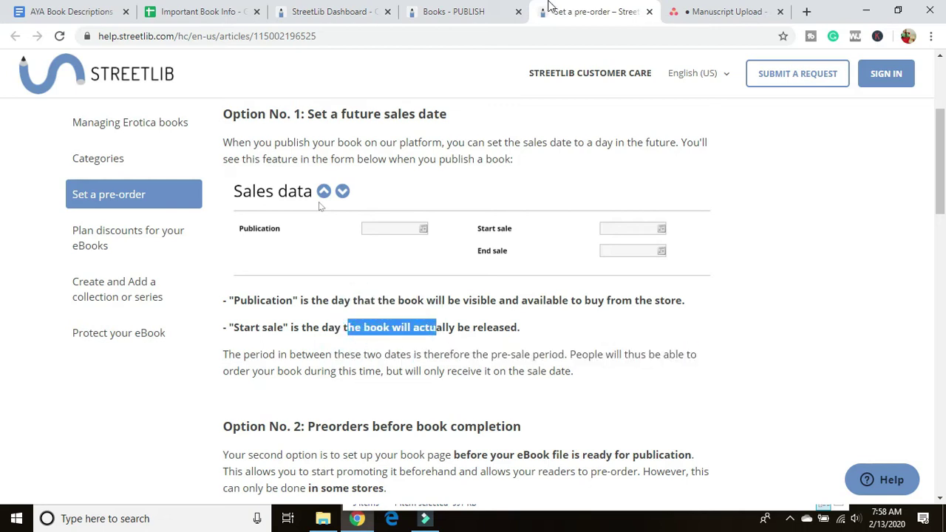
Return to the books page and upload self-publishing-for-the-first-time-author (2).epub from the computer as a new ebook.
{"action": "left_click", "coordinate": [455, 12]}
{"action": "left_click", "coordinate": [250, 184]}
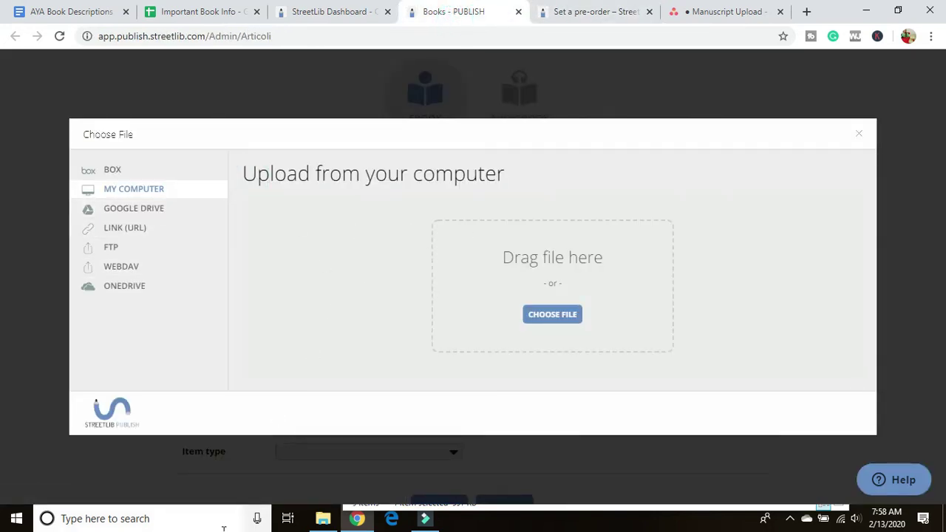
{"action": "left_click", "coordinate": [323, 518]}
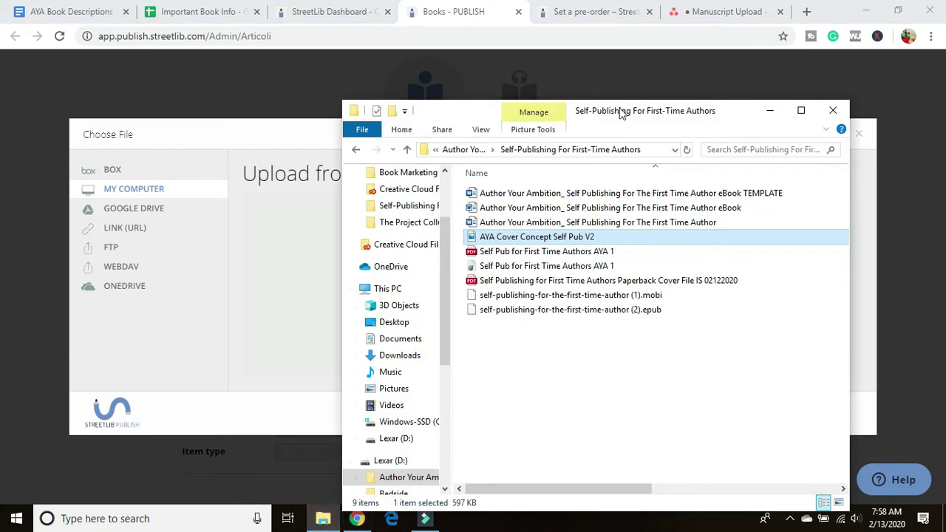
{"action": "left_click_drag", "start_coordinate": [621, 111], "coordinate": [218, 105]}
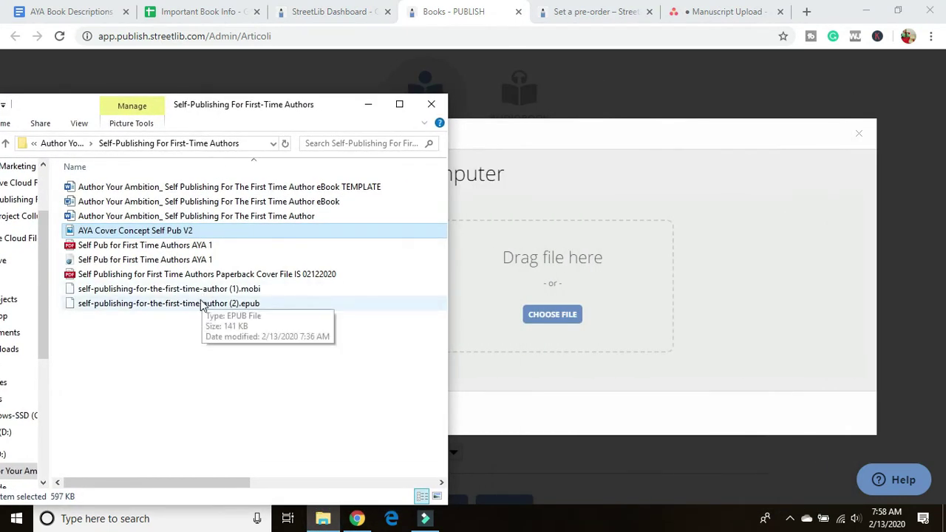
{"action": "left_click_drag", "start_coordinate": [201, 305], "coordinate": [522, 283]}
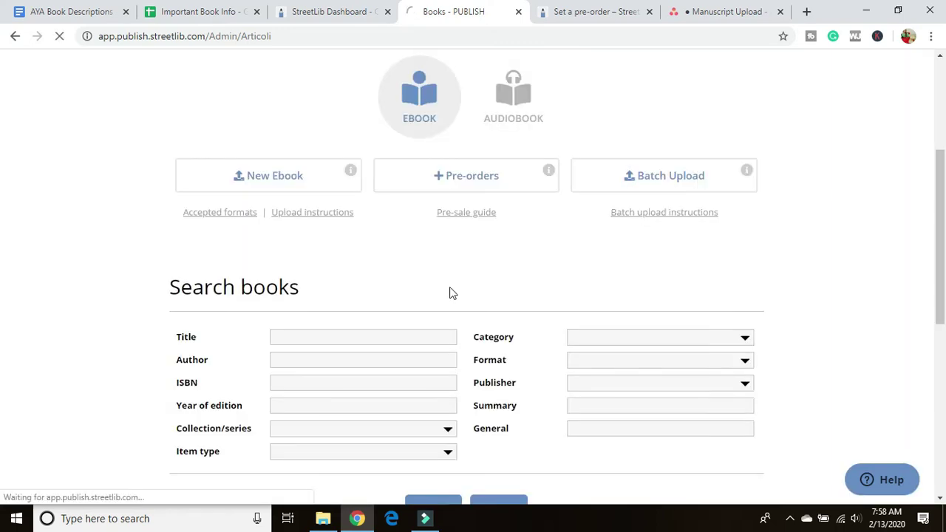
{"action": "scroll", "coordinate": [413, 272], "scroll_direction": "down", "scroll_amount": 2}
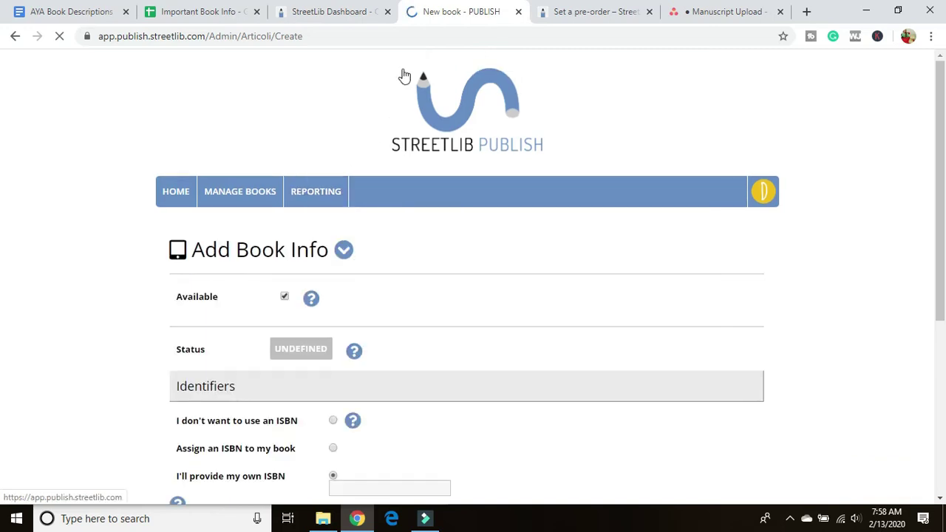
{"action": "scroll", "coordinate": [385, 274], "scroll_direction": "down", "scroll_amount": 3}
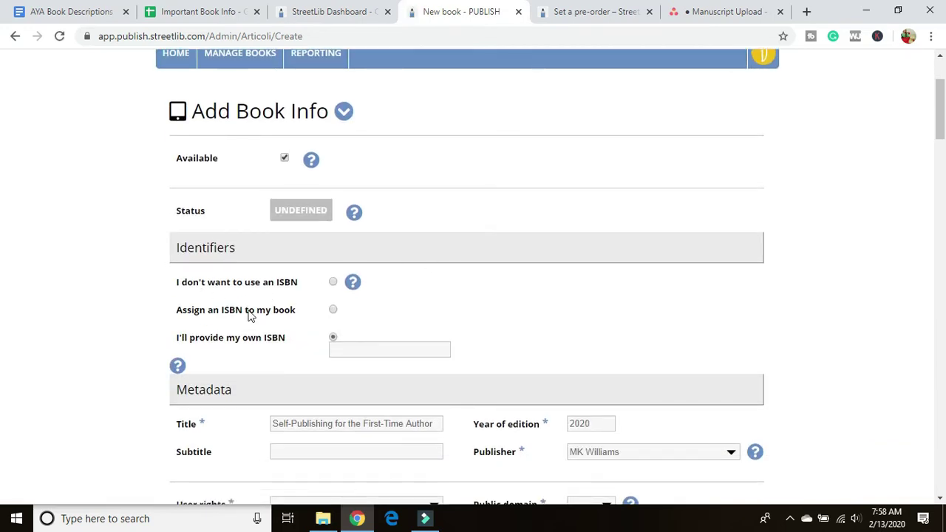
{"action": "left_click", "coordinate": [198, 14]}
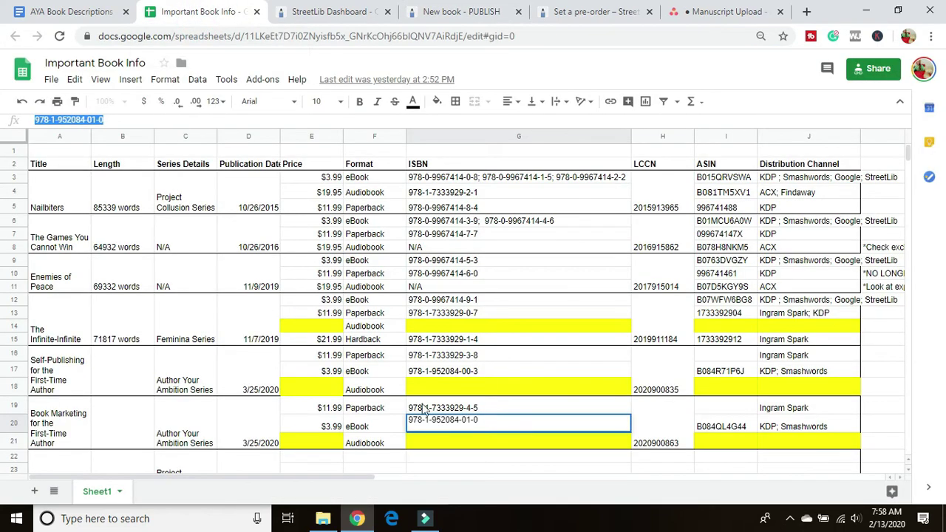
{"action": "left_click", "coordinate": [435, 374]}
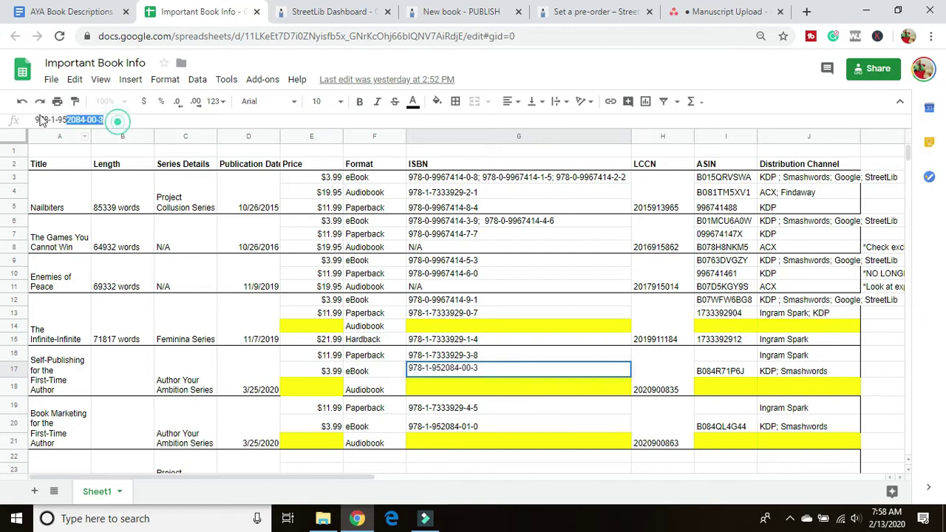
{"action": "left_click", "coordinate": [452, 12]}
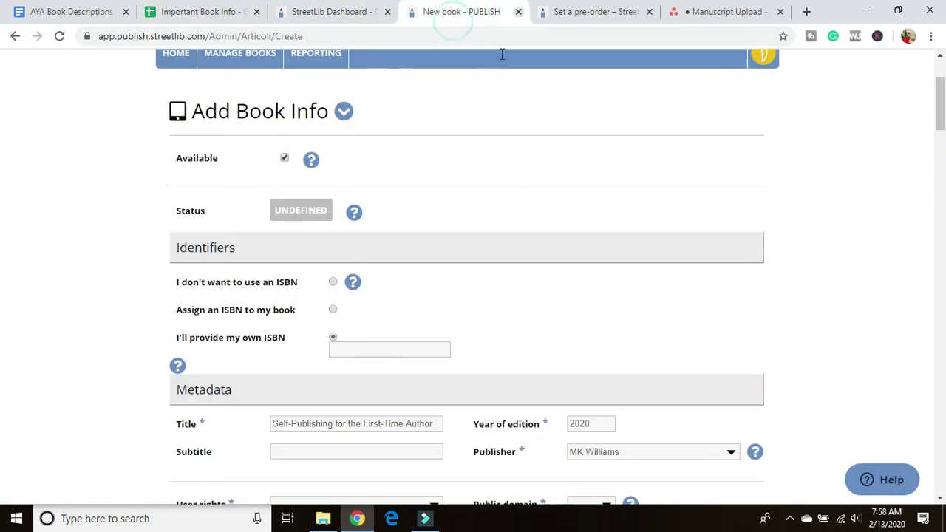
{"action": "left_click", "coordinate": [380, 350]}
{"action": "key", "text": "ctrl+v"}
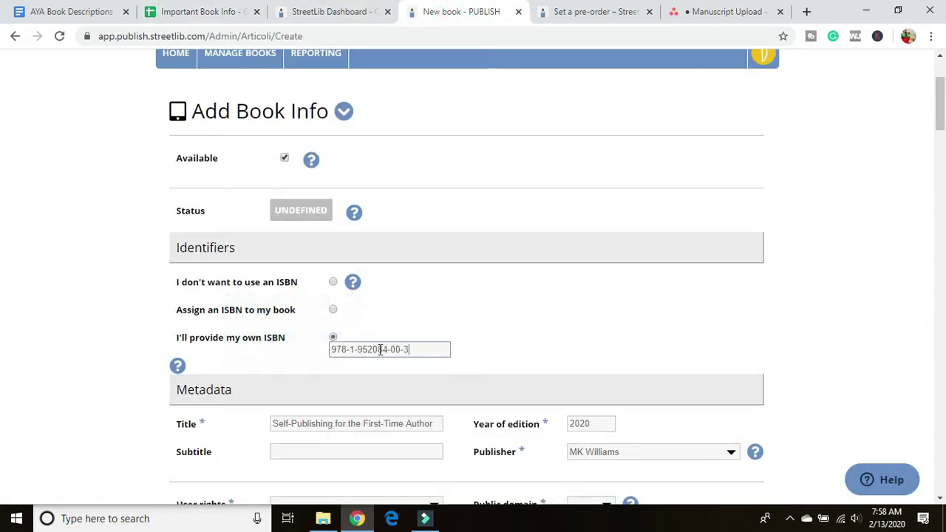
{"action": "left_click", "coordinate": [513, 327]}
Set the user rights to "I'm the author of the eBook" and public domain to No.
{"action": "scroll", "coordinate": [510, 340], "scroll_direction": "down", "scroll_amount": 2}
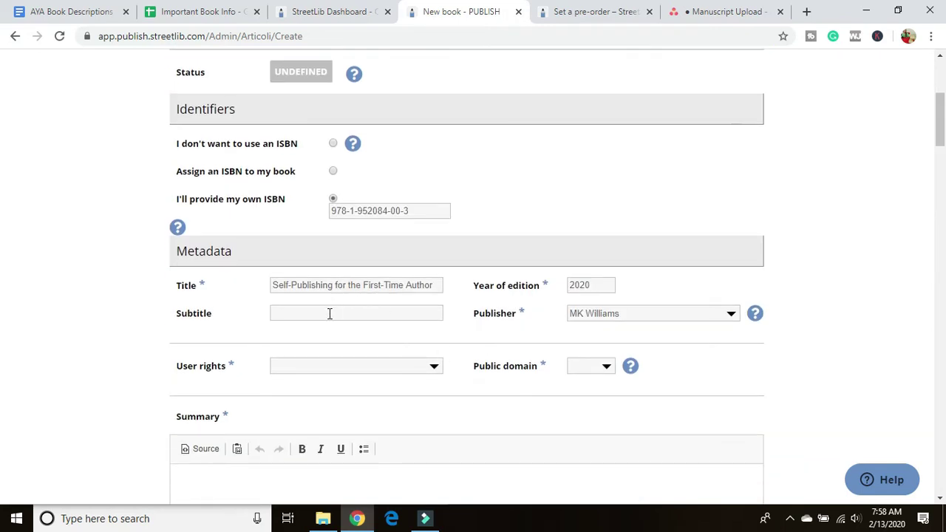
{"action": "left_click", "coordinate": [318, 369]}
{"action": "left_click", "coordinate": [316, 390]}
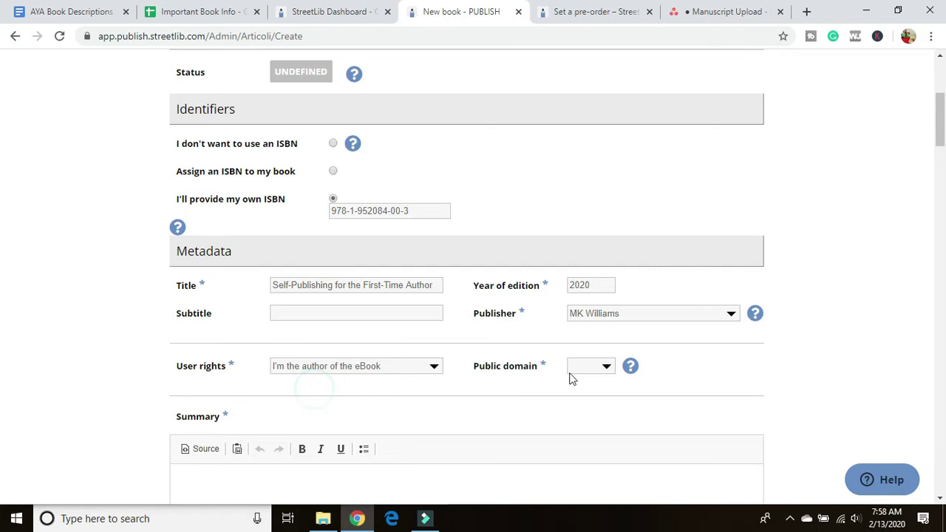
{"action": "left_click", "coordinate": [600, 368]}
{"action": "left_click", "coordinate": [590, 391]}
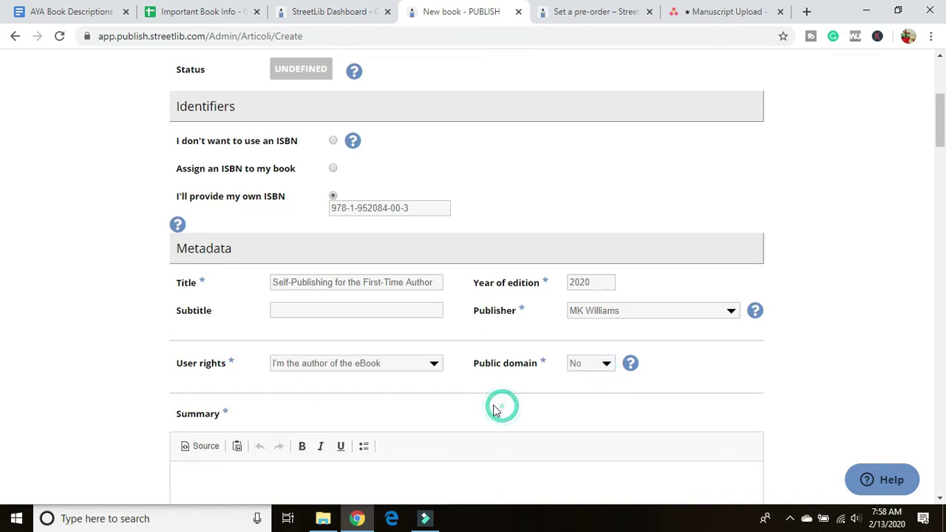
Copy the self-publishing book's description from the AYA Book Descriptions document into the new book's Summary.
{"action": "scroll", "coordinate": [493, 407], "scroll_direction": "down", "scroll_amount": 3}
{"action": "left_click", "coordinate": [63, 11]}
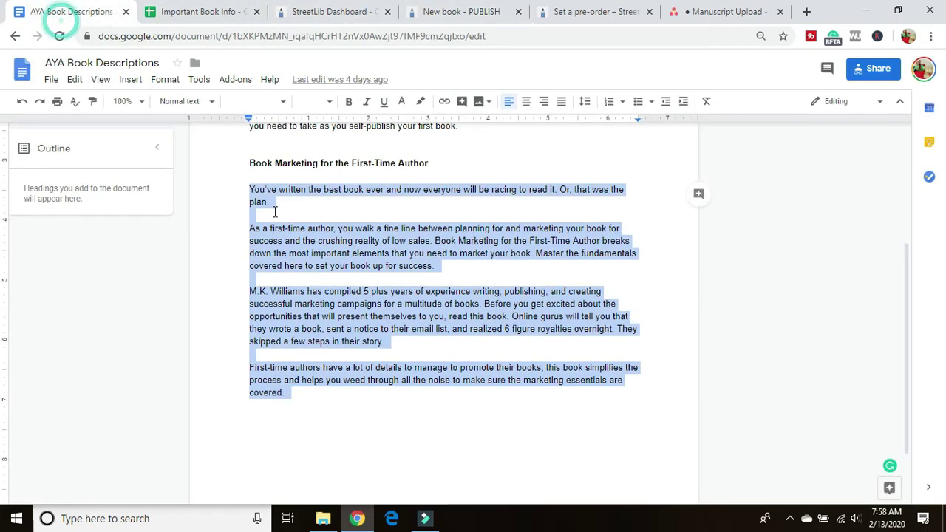
{"action": "scroll", "coordinate": [332, 231], "scroll_direction": "up", "scroll_amount": 3}
{"action": "left_click_drag", "start_coordinate": [464, 335], "coordinate": [237, 222]}
{"action": "key", "text": "ctrl+c"}
{"action": "left_click", "coordinate": [332, 9]}
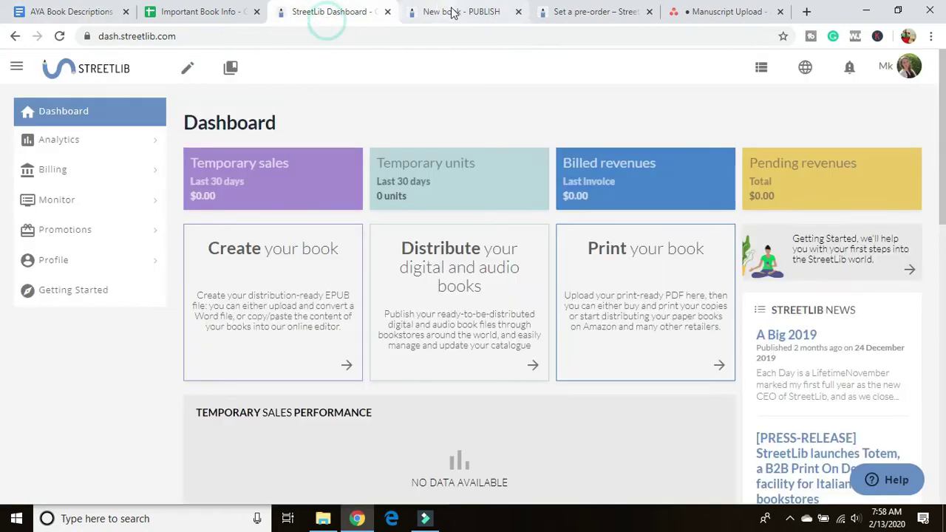
{"action": "left_click", "coordinate": [454, 11]}
{"action": "left_click", "coordinate": [290, 296]}
{"action": "key", "text": "ctrl+v"}
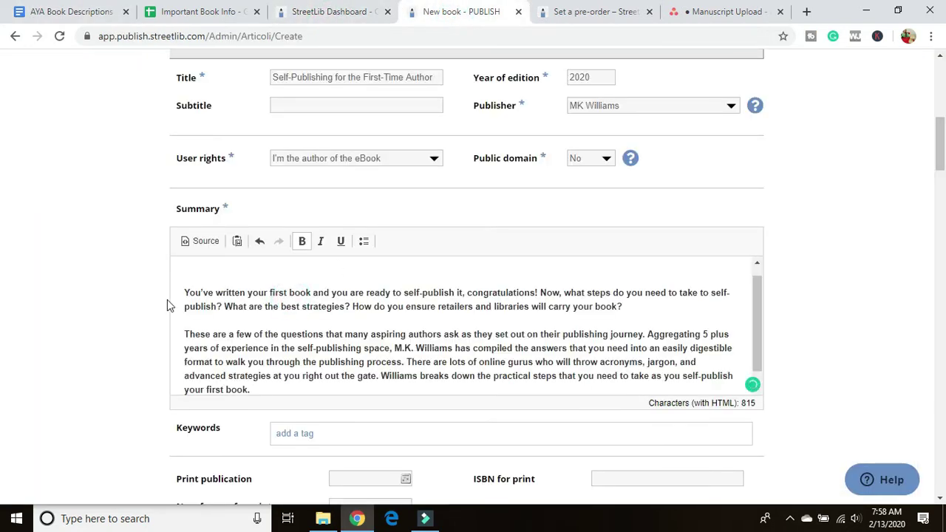
Remove the empty line at the start of the summary and clear the bold formatting from its whole text.
{"action": "left_click", "coordinate": [184, 293]}
{"action": "key", "text": "BackSpace"}
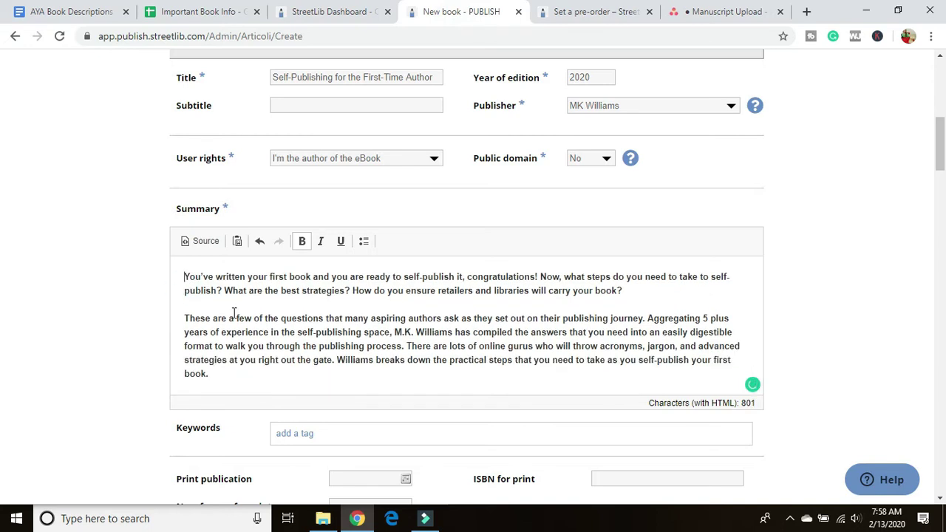
{"action": "left_click_drag", "start_coordinate": [228, 376], "coordinate": [139, 262]}
{"action": "left_click", "coordinate": [302, 241]}
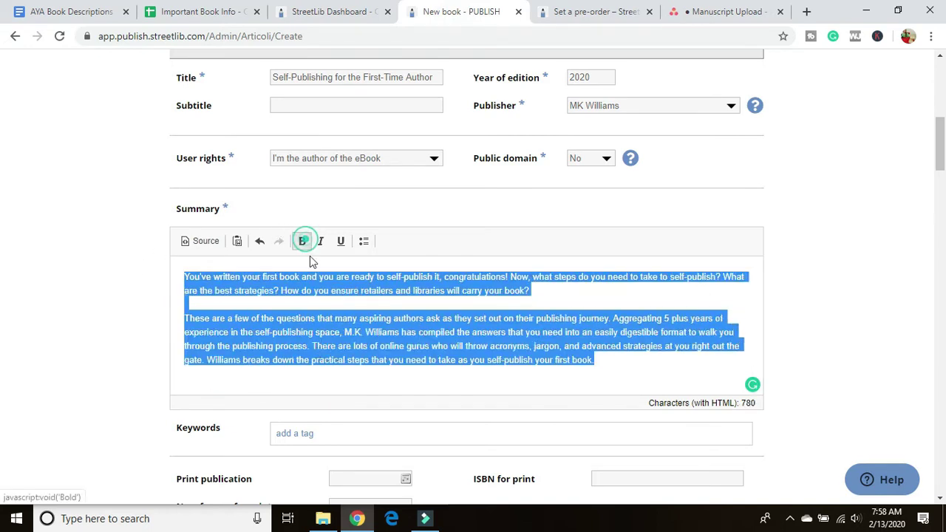
{"action": "left_click", "coordinate": [310, 364]}
Add the keywords "self publishing", "self-publishing", "how to self publish a book" and "self publish a book".
{"action": "scroll", "coordinate": [274, 323], "scroll_direction": "down", "scroll_amount": 1}
{"action": "scroll", "coordinate": [275, 322], "scroll_direction": "down", "scroll_amount": 2}
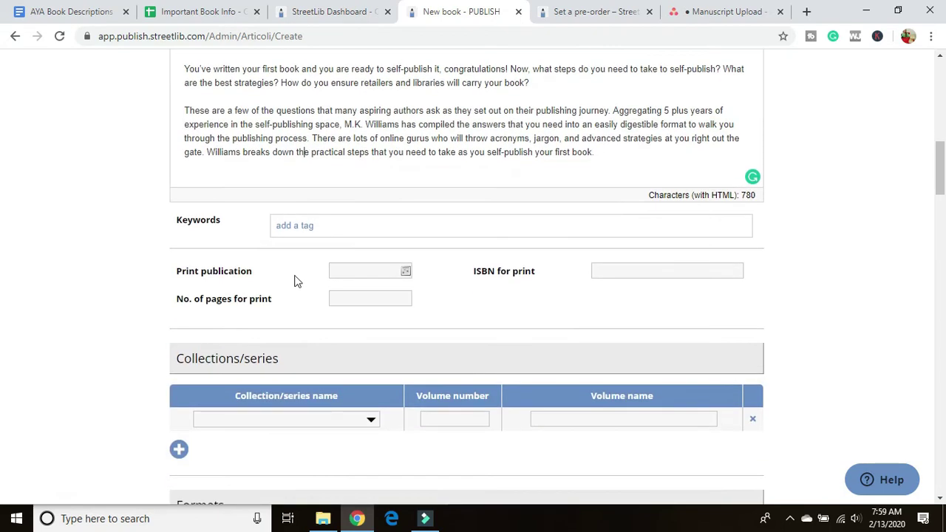
{"action": "left_click", "coordinate": [300, 225]}
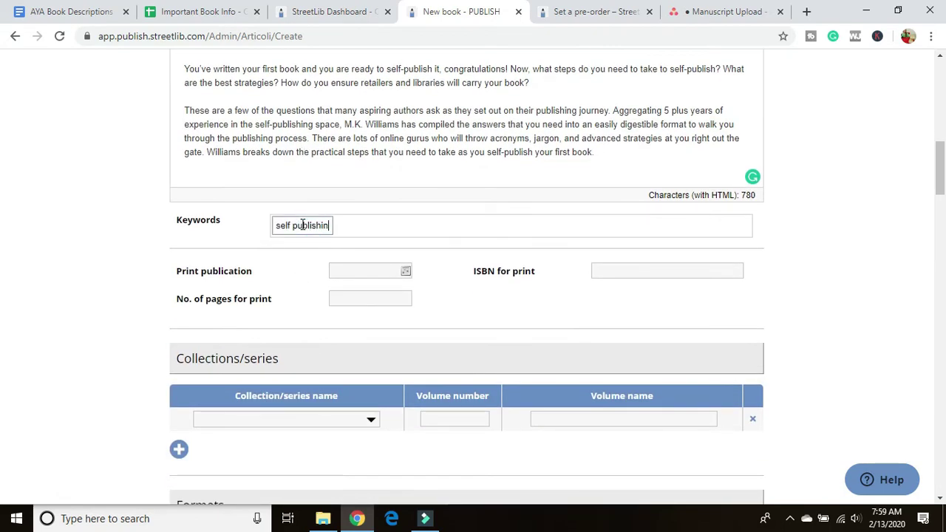
{"action": "type", "text": "self publishing"}
{"action": "key", "text": "Return"}
{"action": "type", "text": "self-pu"}
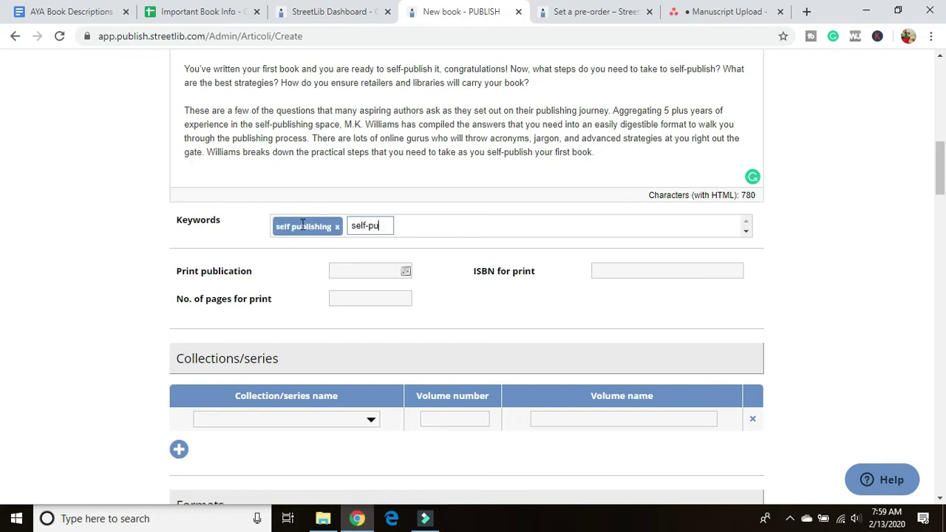
{"action": "type", "text": "blishing"}
{"action": "key", "text": "Return"}
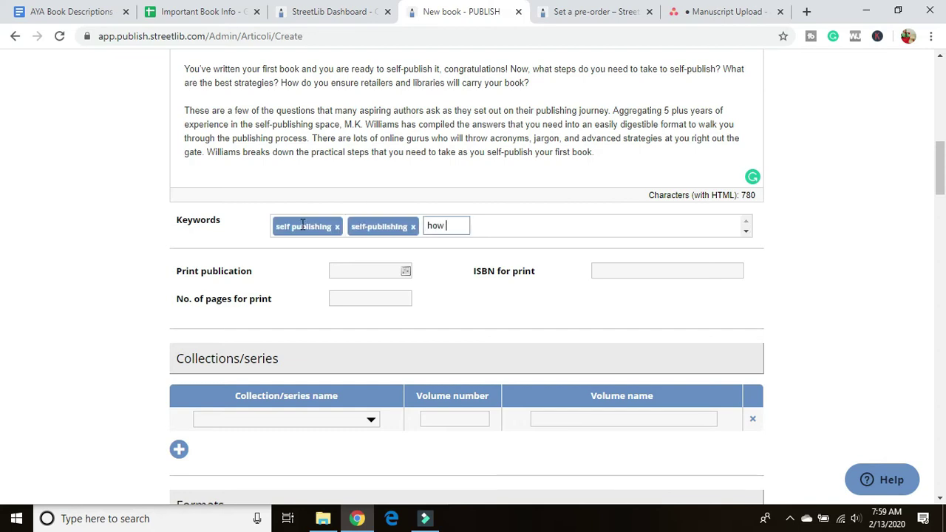
{"action": "type", "text": "how to self publish"}
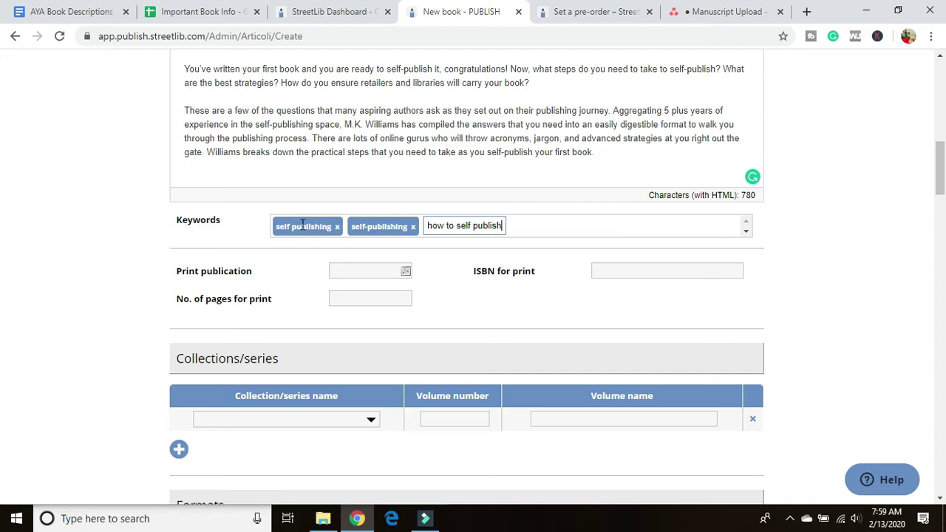
{"action": "type", "text": " a book"}
{"action": "key", "text": "Return"}
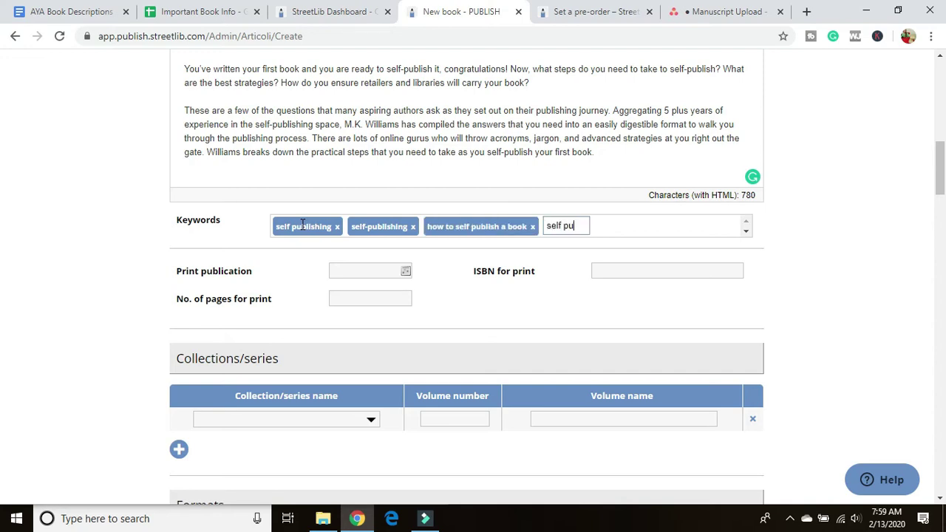
{"action": "type", "text": "self publish a book"}
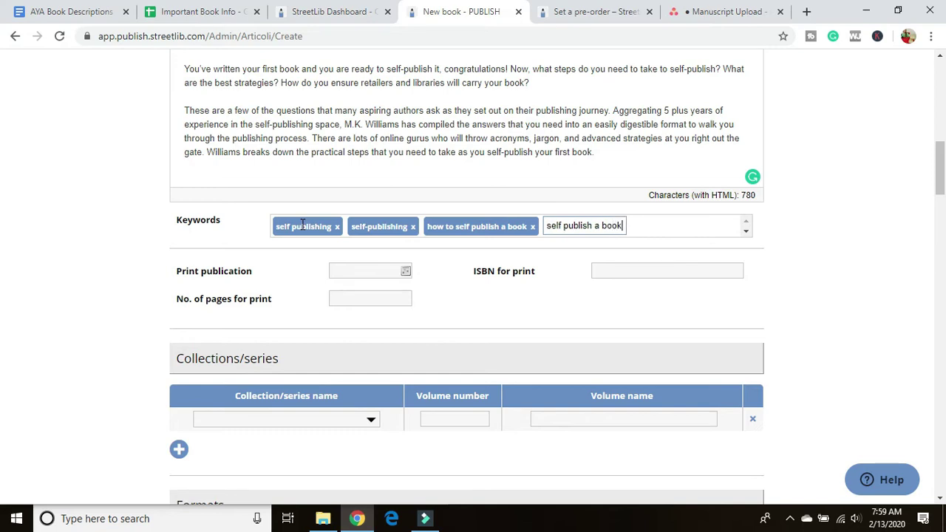
{"action": "key", "text": "Return"}
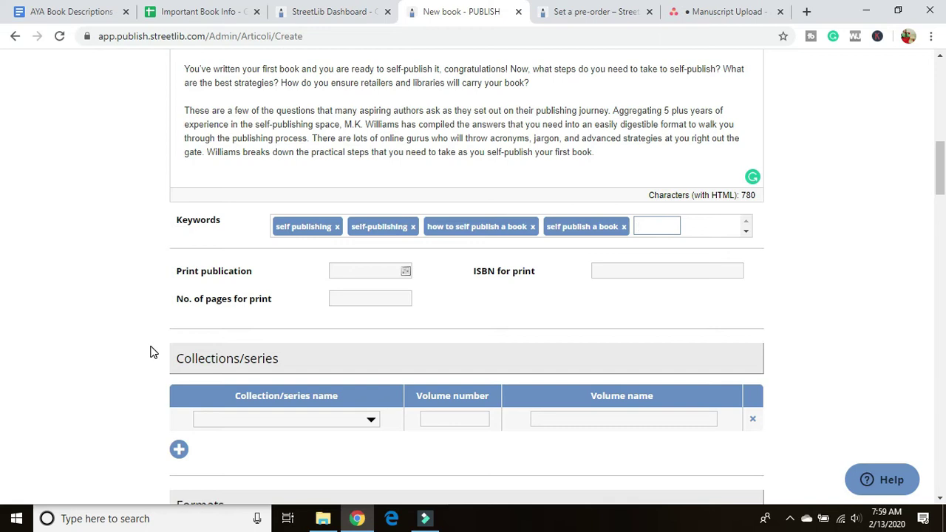
Set the print publication date to 25/03/2020 and the number of pages for print to 134.
{"action": "left_click", "coordinate": [403, 270]}
{"action": "left_click", "coordinate": [468, 292]}
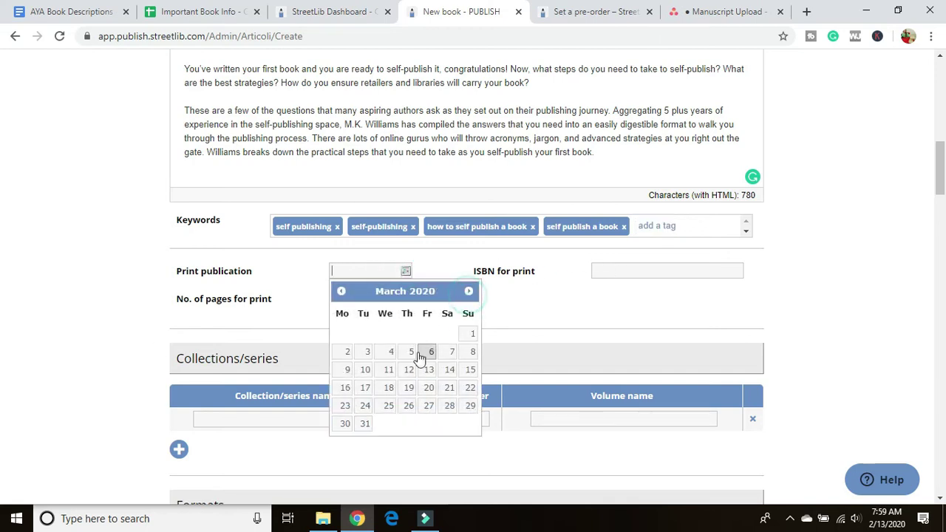
{"action": "left_click", "coordinate": [389, 407]}
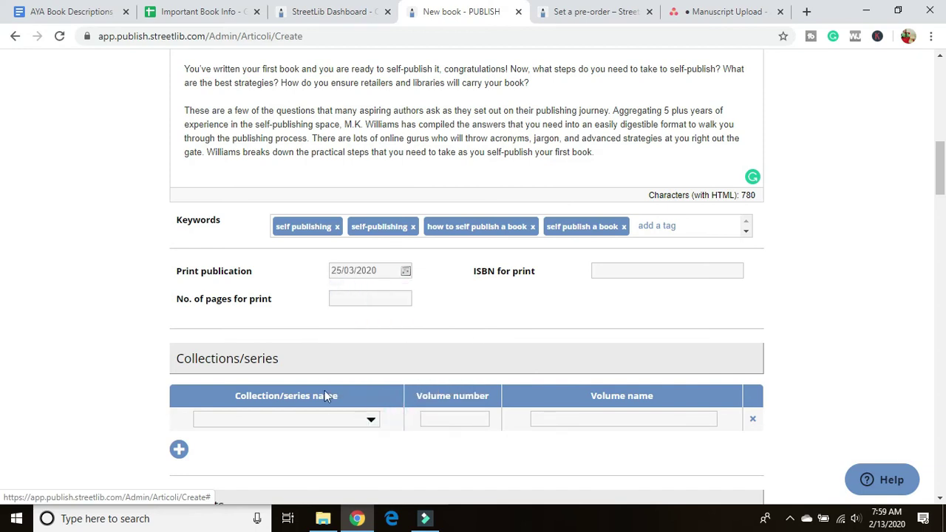
{"action": "left_click", "coordinate": [382, 296]}
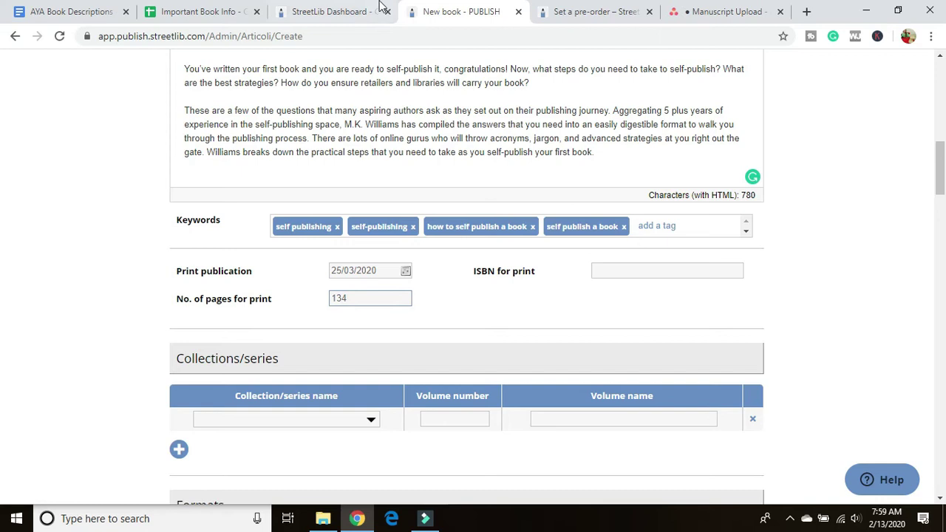
{"action": "left_click", "coordinate": [208, 11]}
{"action": "left_click", "coordinate": [457, 358]}
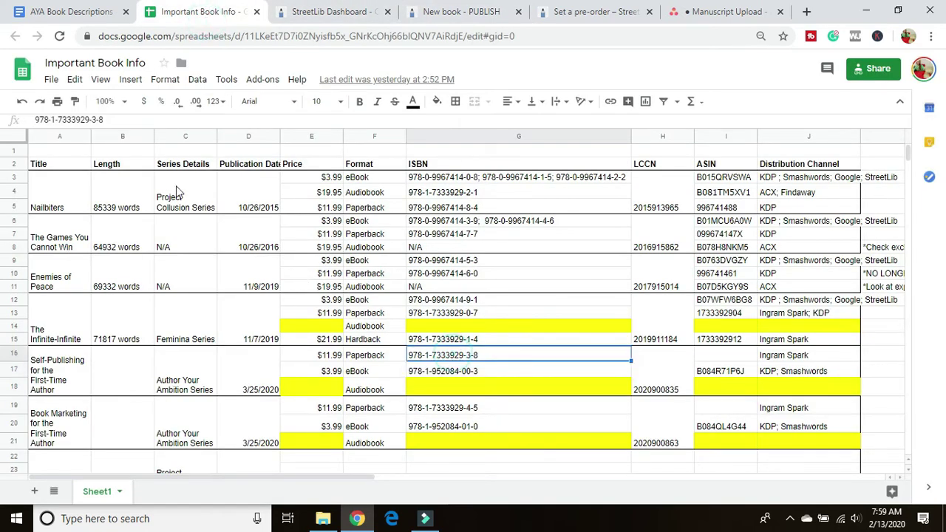
{"action": "left_click_drag", "start_coordinate": [195, 120], "coordinate": [10, 122]}
{"action": "key", "text": "ctrl+c"}
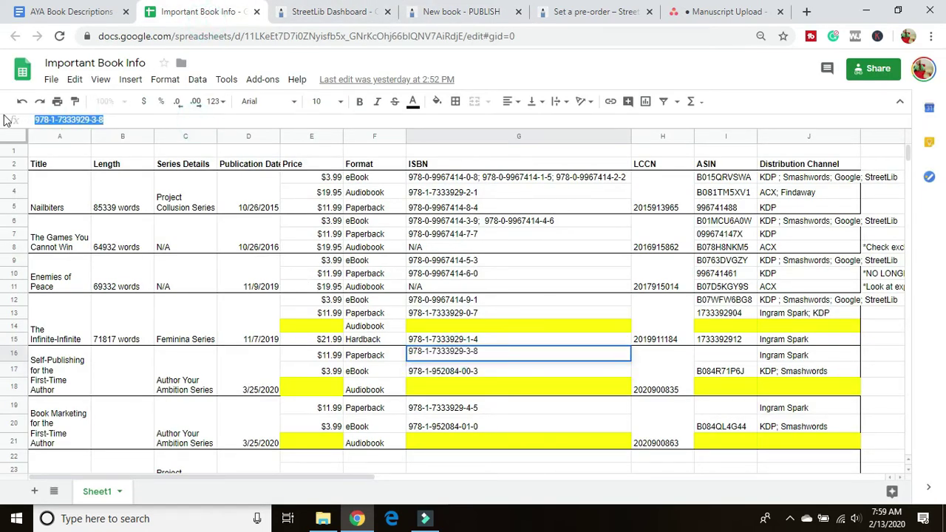
{"action": "left_click", "coordinate": [461, 11]}
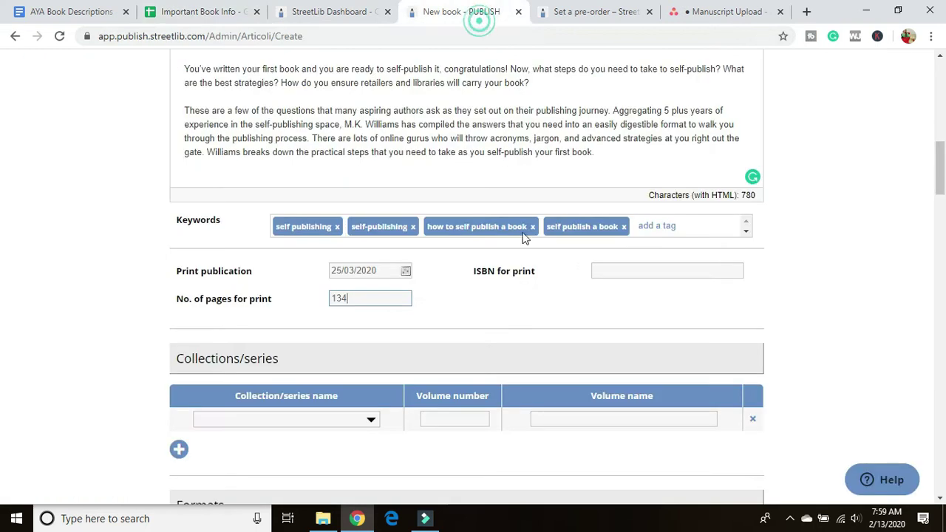
{"action": "left_click", "coordinate": [618, 272]}
{"action": "key", "text": "ctrl+v"}
Try to choose a collection/series name for the book, adding and removing an extra series row.
{"action": "scroll", "coordinate": [480, 325], "scroll_direction": "down", "scroll_amount": 3}
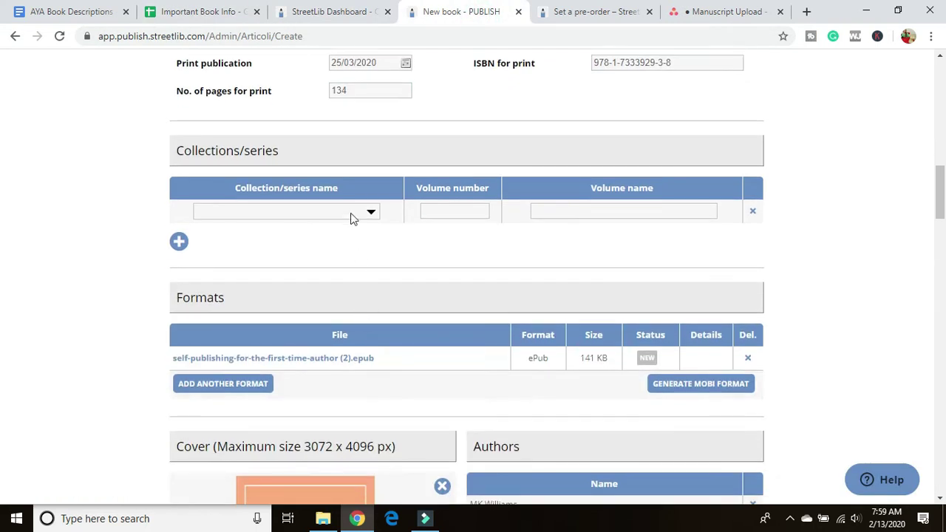
{"action": "left_click", "coordinate": [372, 215]}
{"action": "left_click", "coordinate": [179, 241]}
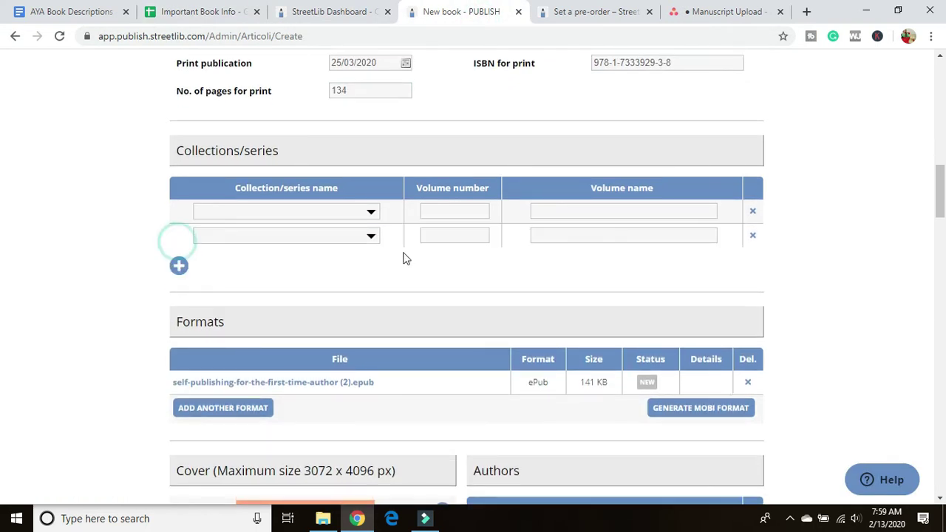
{"action": "left_click", "coordinate": [754, 235]}
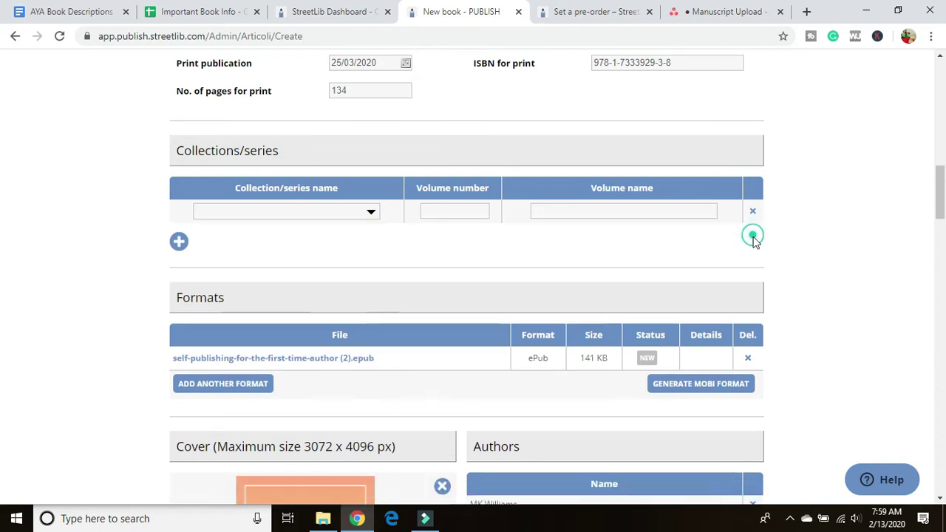
{"action": "left_click", "coordinate": [309, 211]}
{"action": "left_click", "coordinate": [300, 220]}
{"action": "left_click", "coordinate": [300, 209]}
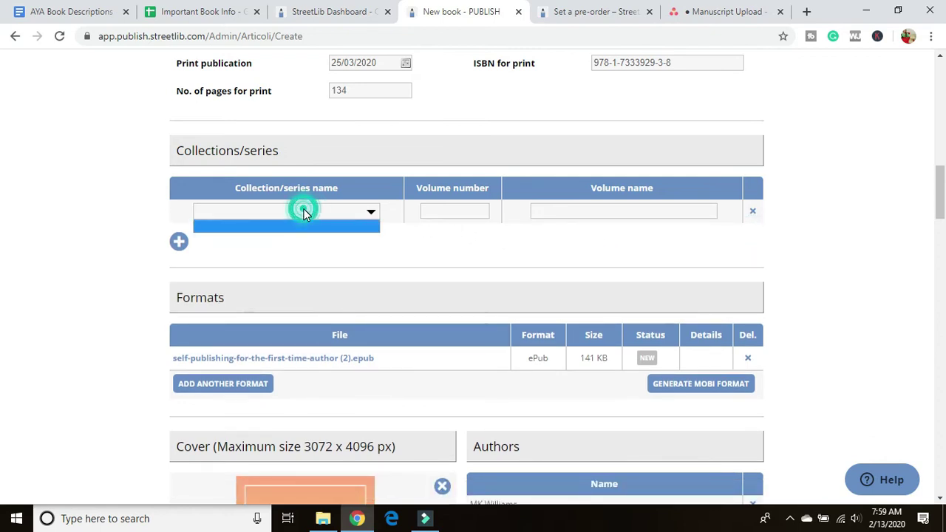
{"action": "double_click", "coordinate": [304, 211]}
{"action": "left_click", "coordinate": [277, 185]}
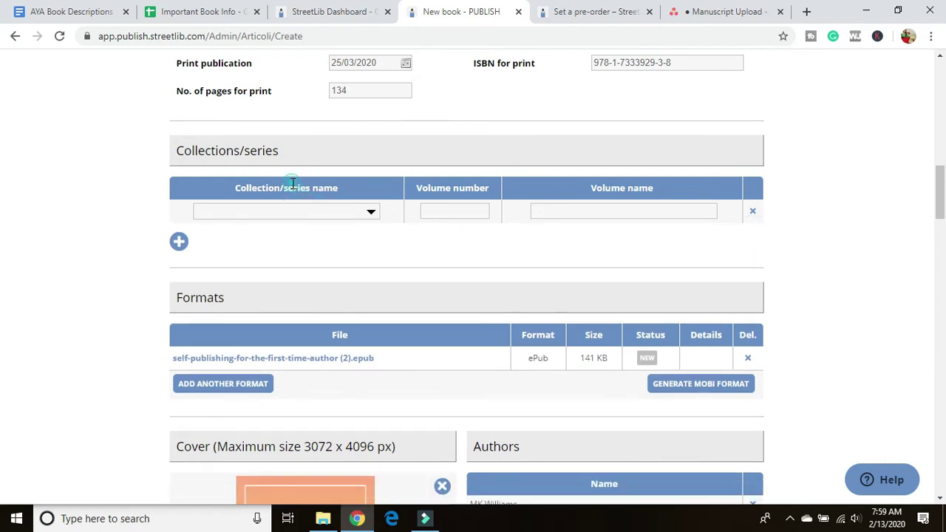
{"action": "left_click", "coordinate": [325, 220]}
Search the categories for "publishing" and add LANGUAGE ARTS & DISCIPLINES / Publishing to the book.
{"action": "scroll", "coordinate": [363, 192], "scroll_direction": "down", "scroll_amount": 3}
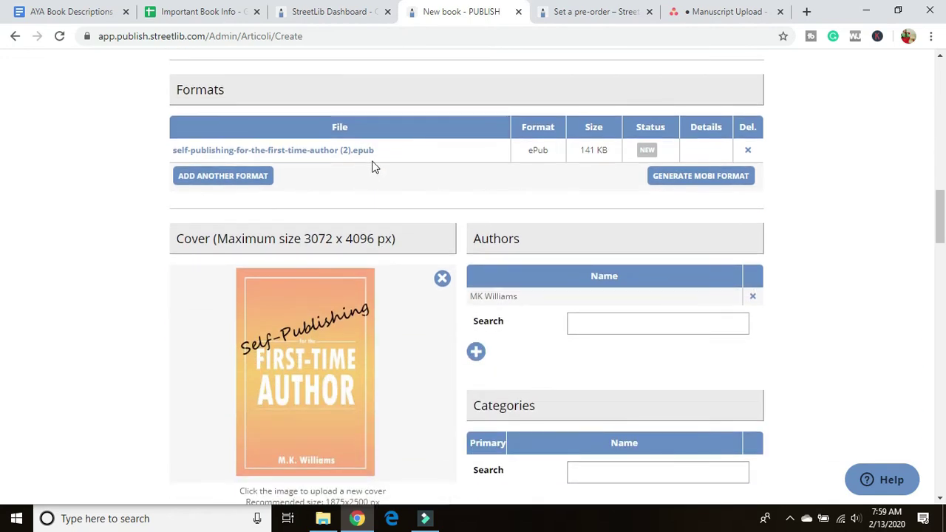
{"action": "scroll", "coordinate": [358, 188], "scroll_direction": "down", "scroll_amount": 4}
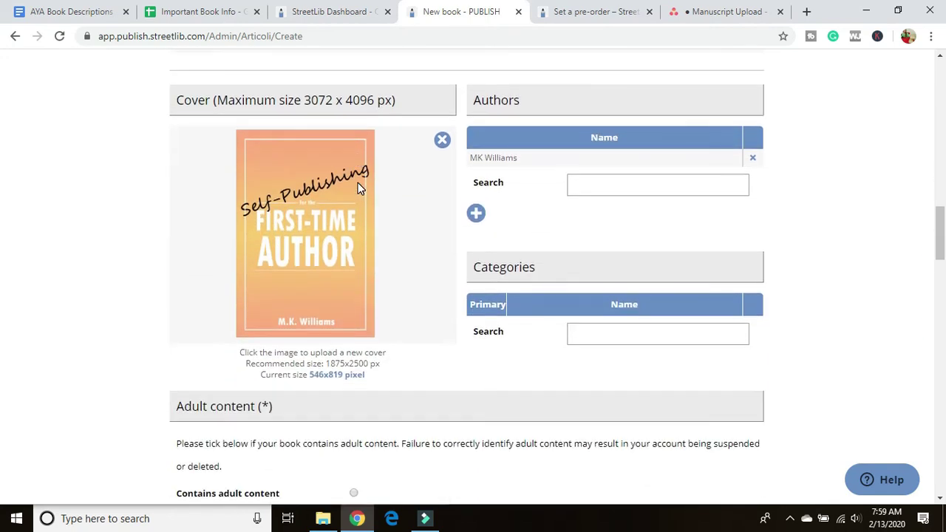
{"action": "left_click", "coordinate": [609, 196]}
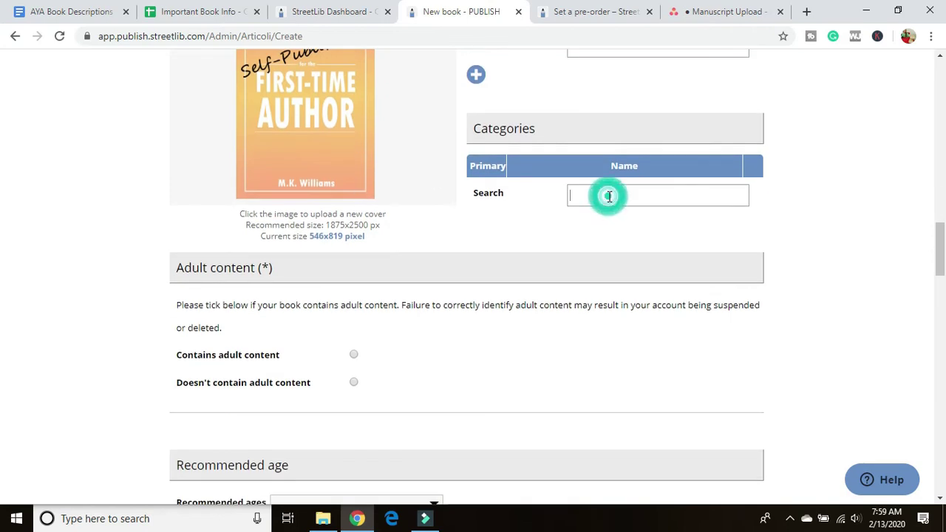
{"action": "type", "text": "publishing"}
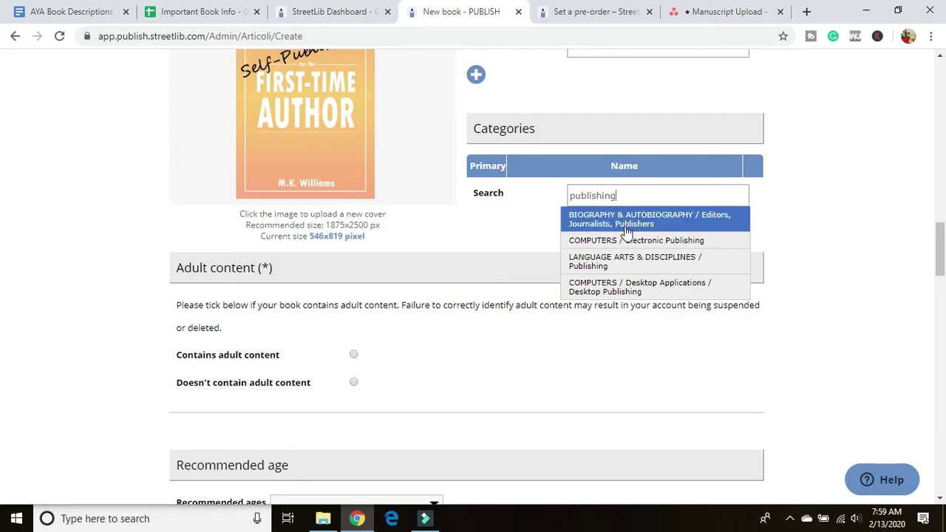
{"action": "left_click", "coordinate": [627, 262]}
Search the categories for "business" and look through the suggestions for a suitable second category.
{"action": "left_click", "coordinate": [590, 214]}
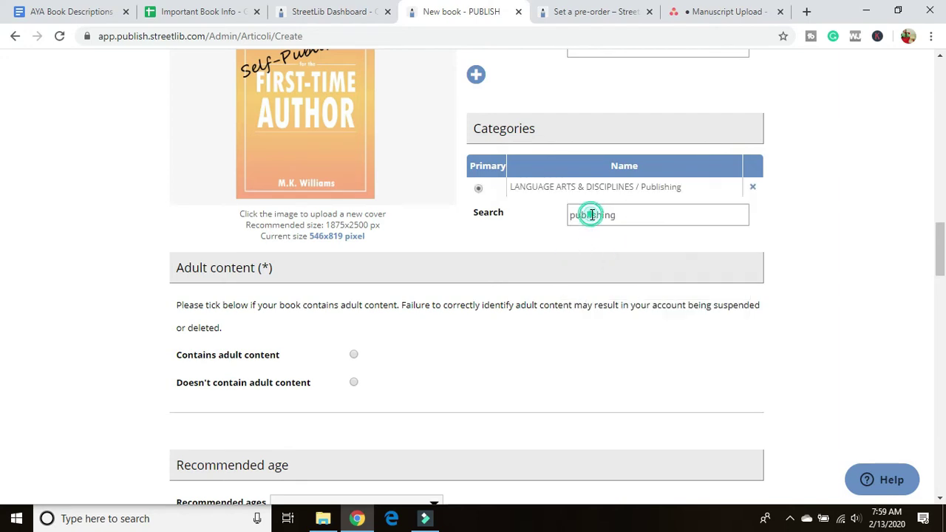
{"action": "left_click_drag", "start_coordinate": [631, 215], "coordinate": [560, 218]}
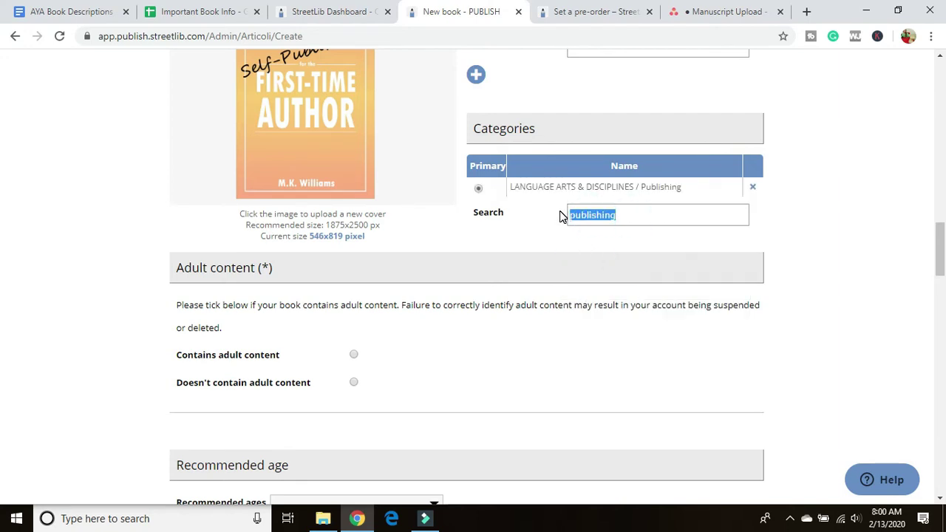
{"action": "type", "text": "bo"}
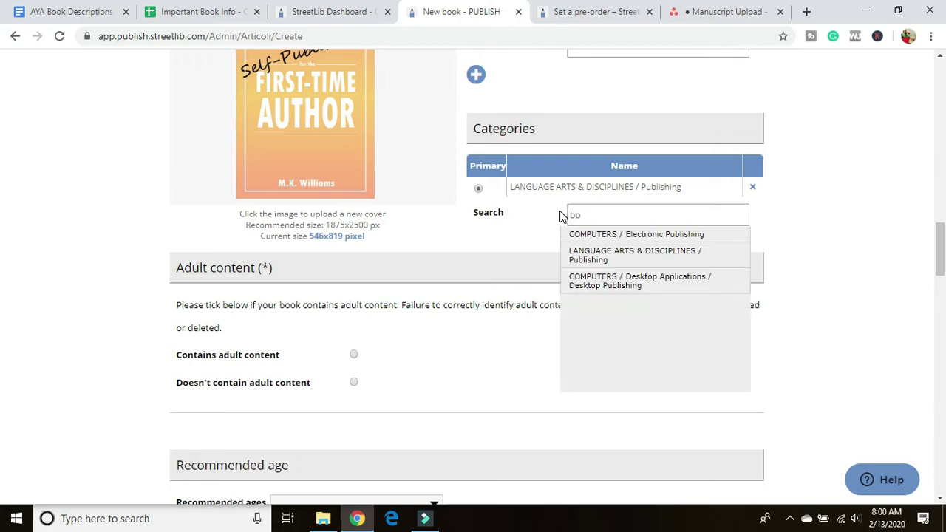
{"action": "type", "text": "ousiness"}
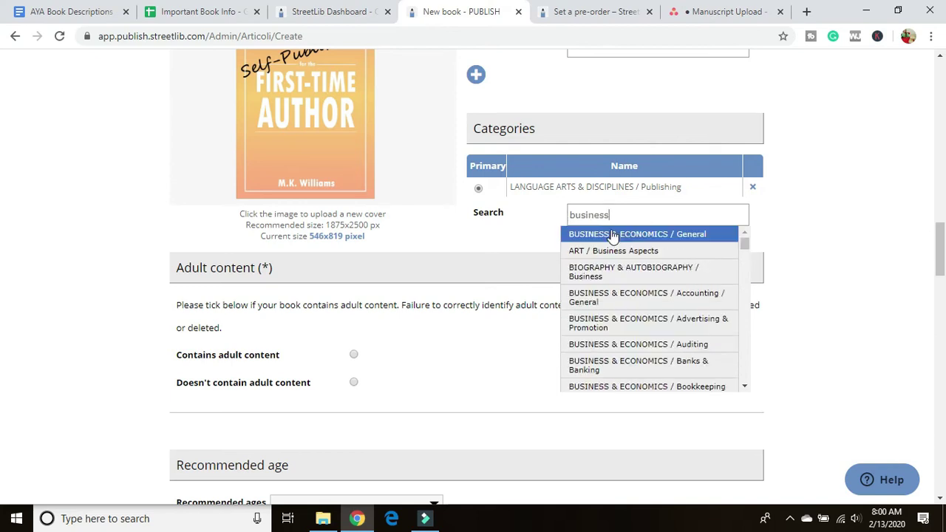
{"action": "scroll", "coordinate": [703, 300], "scroll_direction": "down", "scroll_amount": 1}
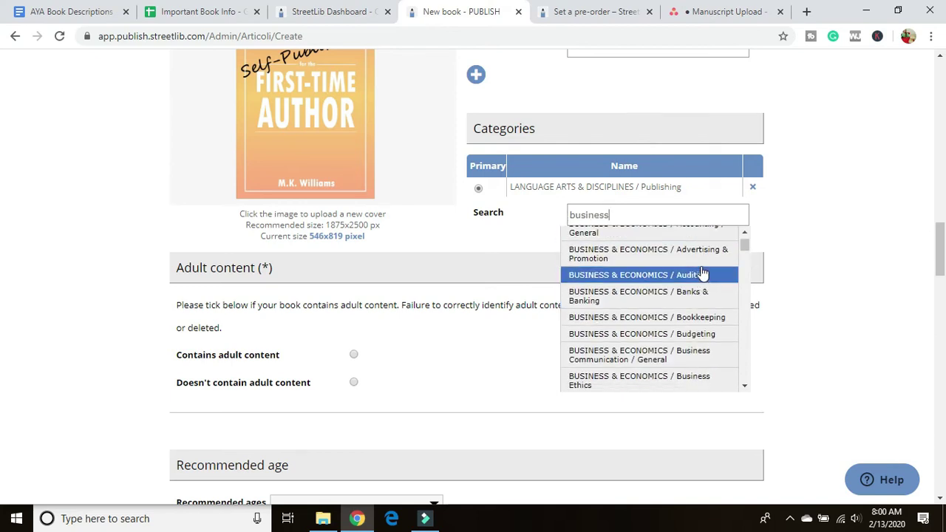
{"action": "scroll", "coordinate": [708, 295], "scroll_direction": "down", "scroll_amount": 1}
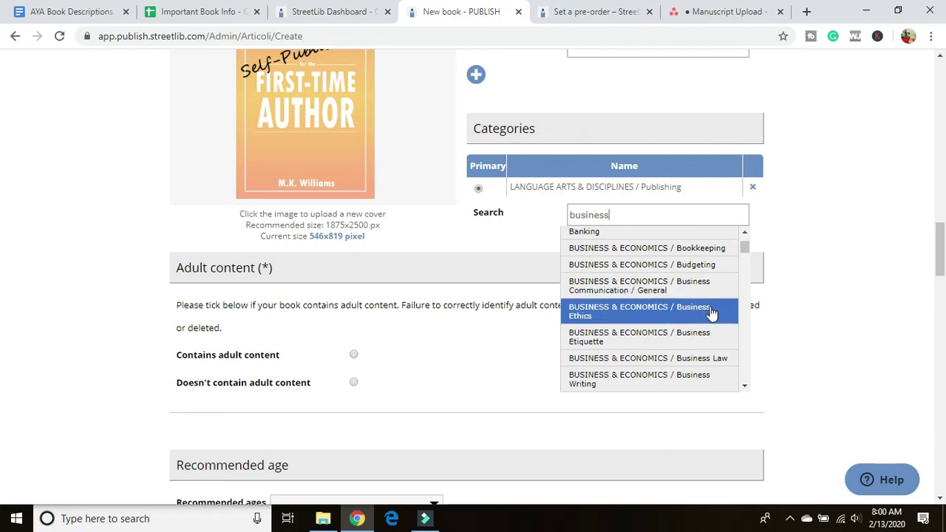
{"action": "scroll", "coordinate": [711, 314], "scroll_direction": "down", "scroll_amount": 1}
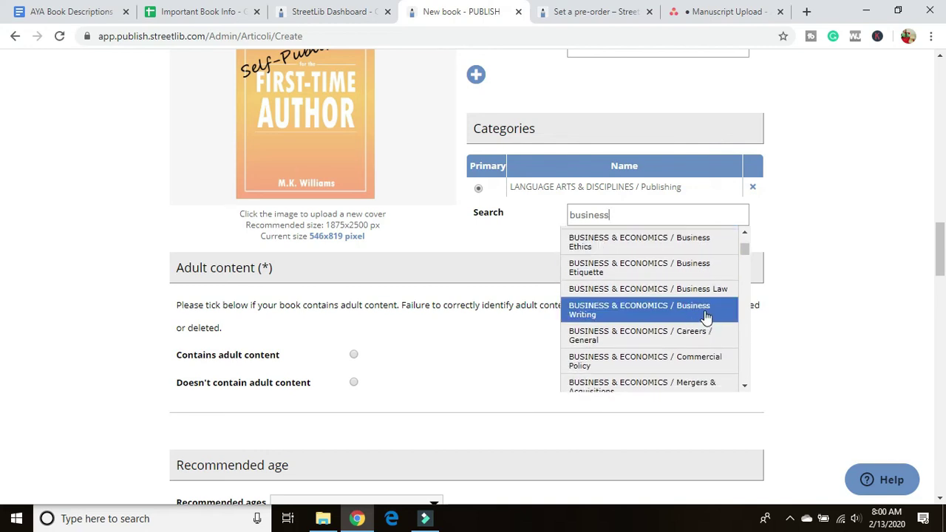
{"action": "scroll", "coordinate": [712, 318], "scroll_direction": "down", "scroll_amount": 4}
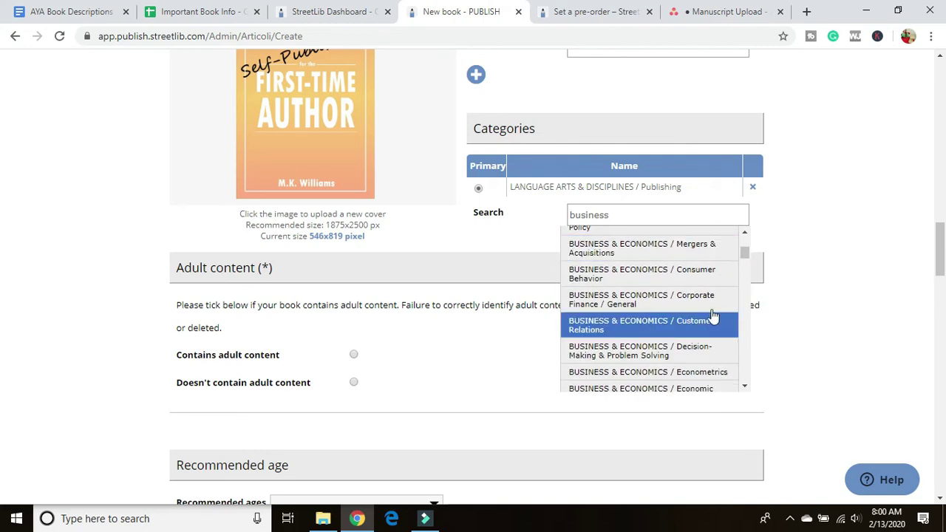
{"action": "scroll", "coordinate": [708, 313], "scroll_direction": "down", "scroll_amount": 6}
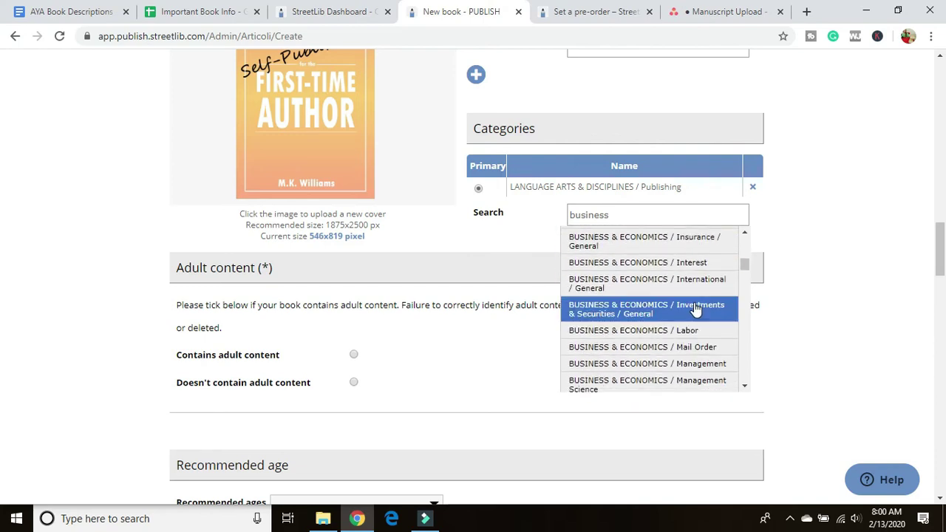
{"action": "scroll", "coordinate": [697, 311], "scroll_direction": "down", "scroll_amount": 1}
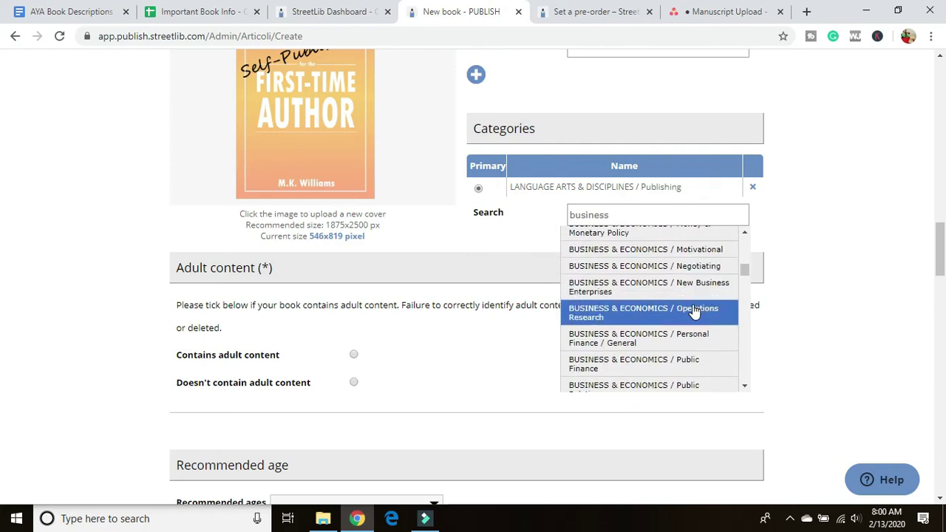
{"action": "scroll", "coordinate": [698, 314], "scroll_direction": "down", "scroll_amount": 5}
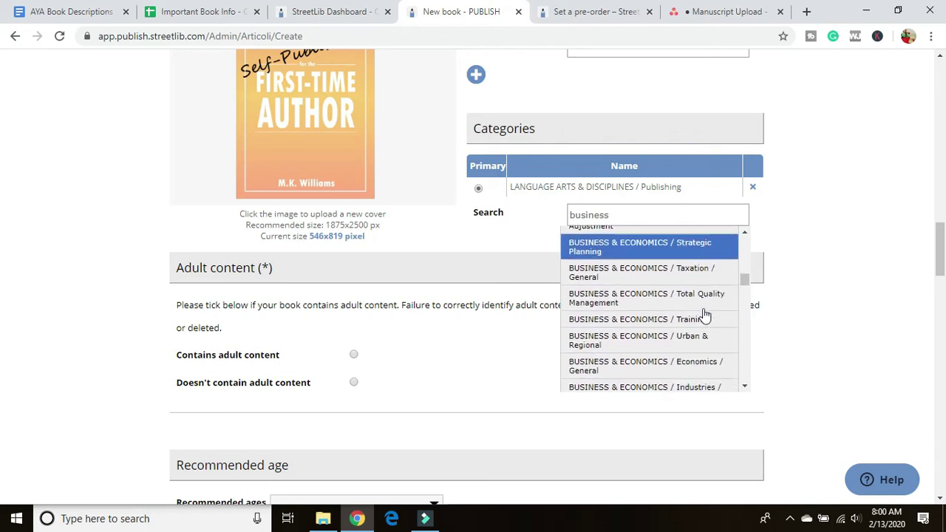
{"action": "scroll", "coordinate": [704, 315], "scroll_direction": "down", "scroll_amount": 4}
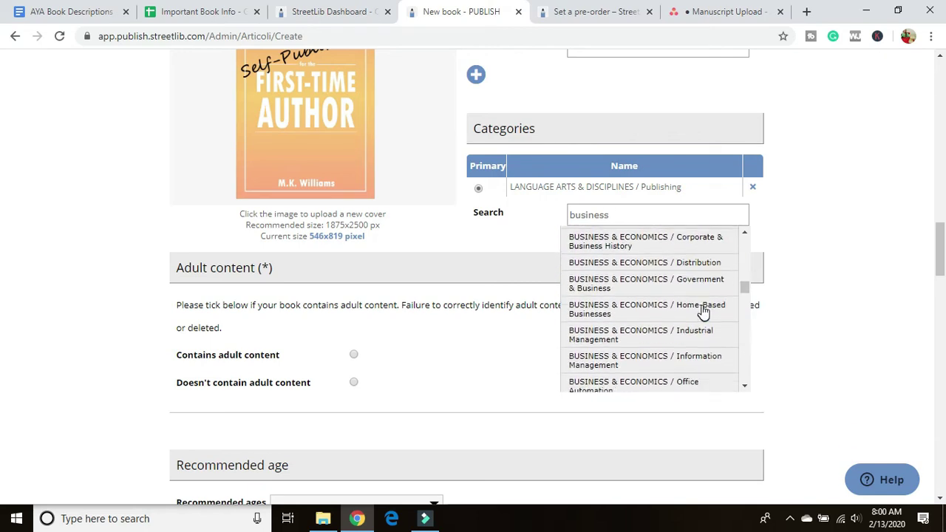
{"action": "scroll", "coordinate": [704, 314], "scroll_direction": "down", "scroll_amount": 5}
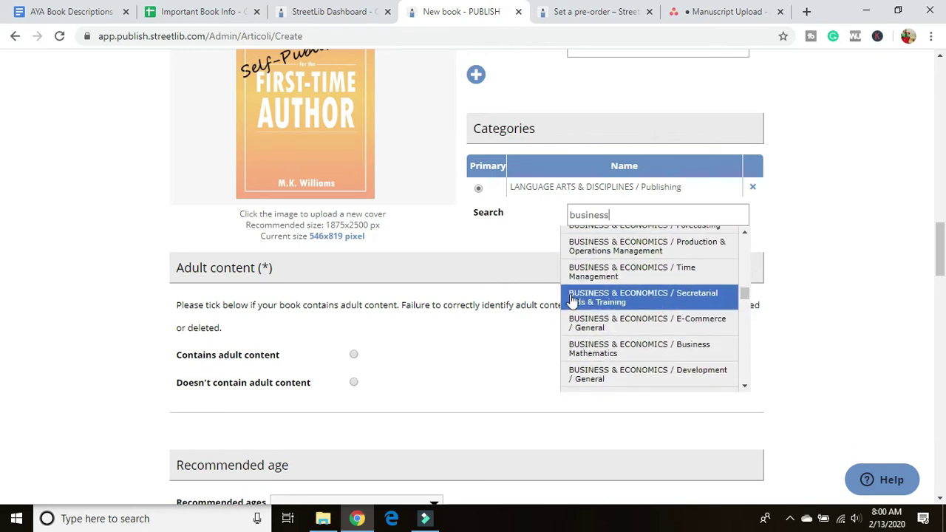
{"action": "left_click", "coordinate": [419, 234]}
{"action": "left_click", "coordinate": [787, 235]}
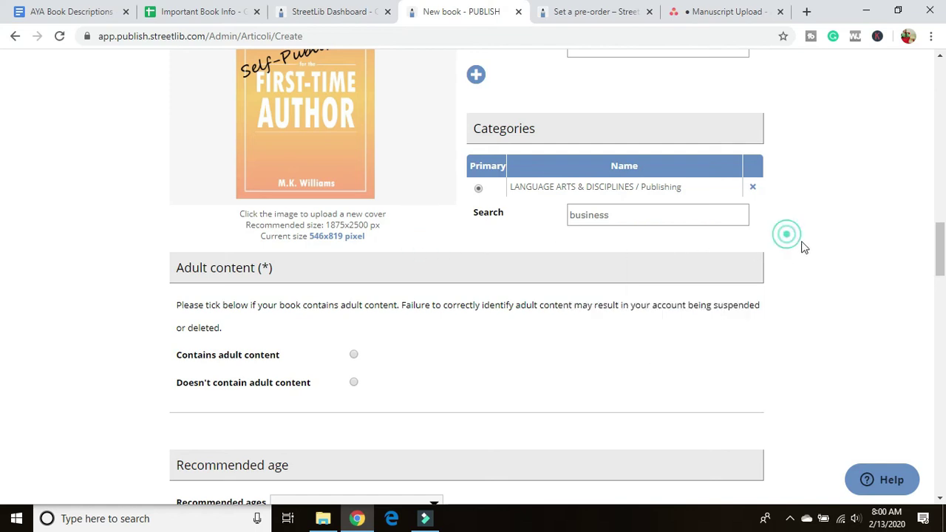
Mark the book as not containing adult content and set the recommended age to beyond 13 years.
{"action": "scroll", "coordinate": [479, 276], "scroll_direction": "down", "scroll_amount": 3}
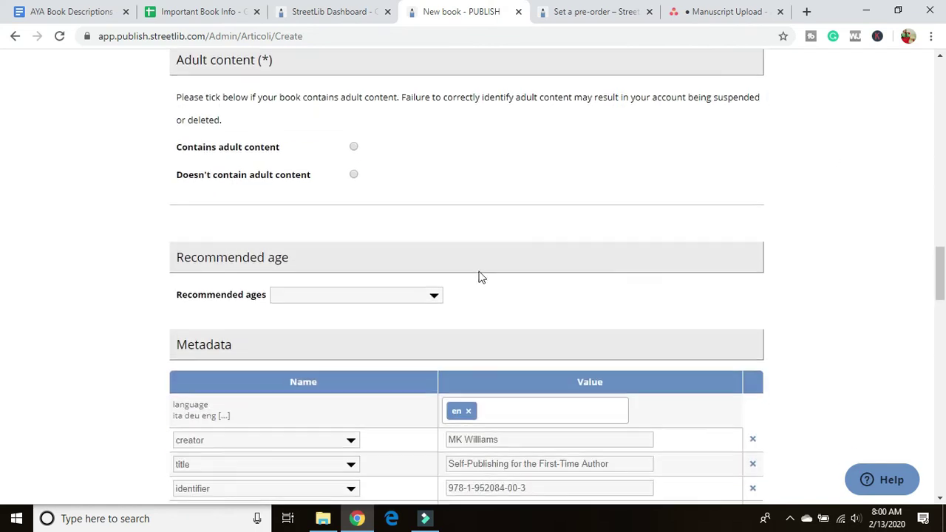
{"action": "left_click", "coordinate": [354, 174]}
{"action": "left_click", "coordinate": [310, 298]}
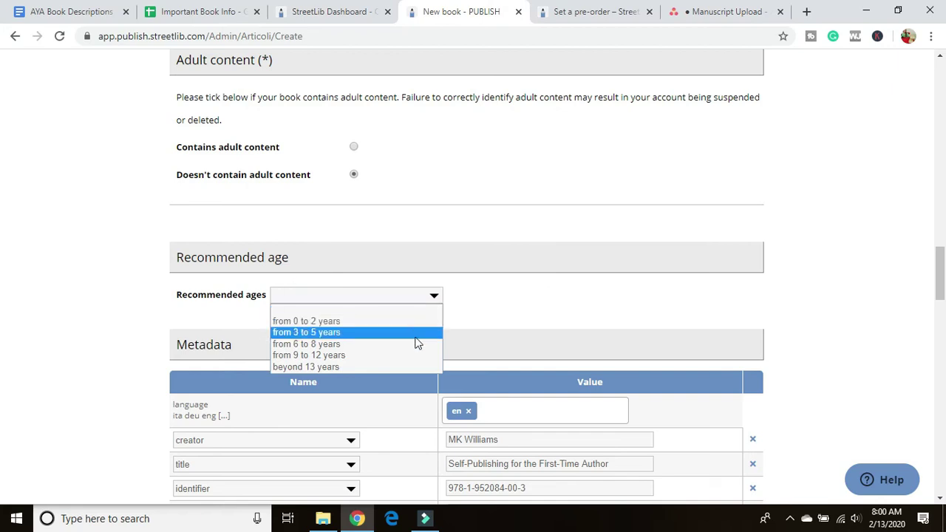
{"action": "left_click", "coordinate": [410, 367]}
Enable the book preview without choosing a file and read the help note about automatic preview generation.
{"action": "scroll", "coordinate": [520, 318], "scroll_direction": "down", "scroll_amount": 1}
{"action": "scroll", "coordinate": [104, 298], "scroll_direction": "down", "scroll_amount": 2}
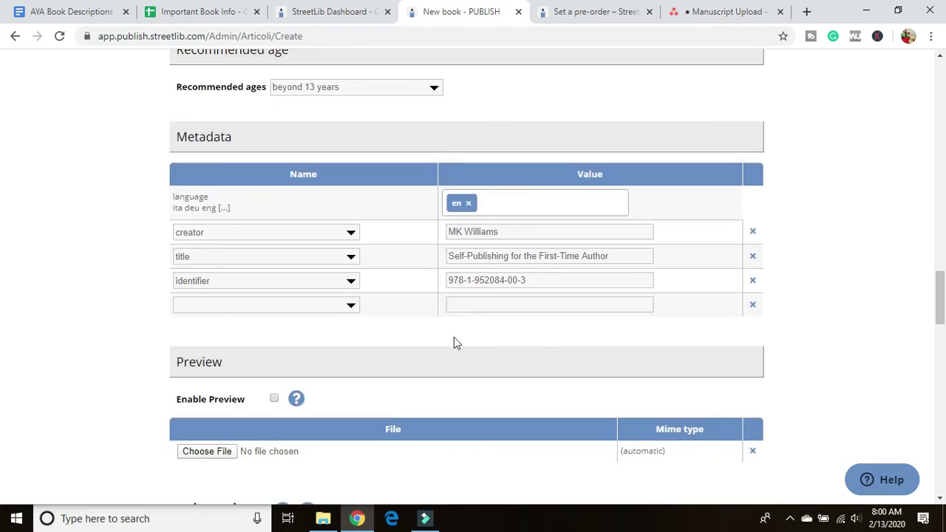
{"action": "scroll", "coordinate": [454, 342], "scroll_direction": "down", "scroll_amount": 3}
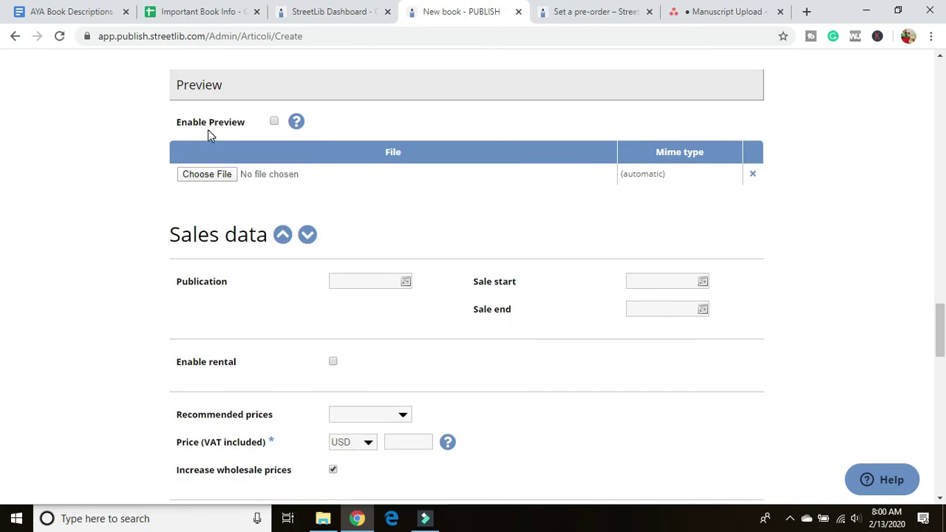
{"action": "left_click", "coordinate": [274, 122]}
{"action": "mouse_move", "coordinate": [297, 124]}
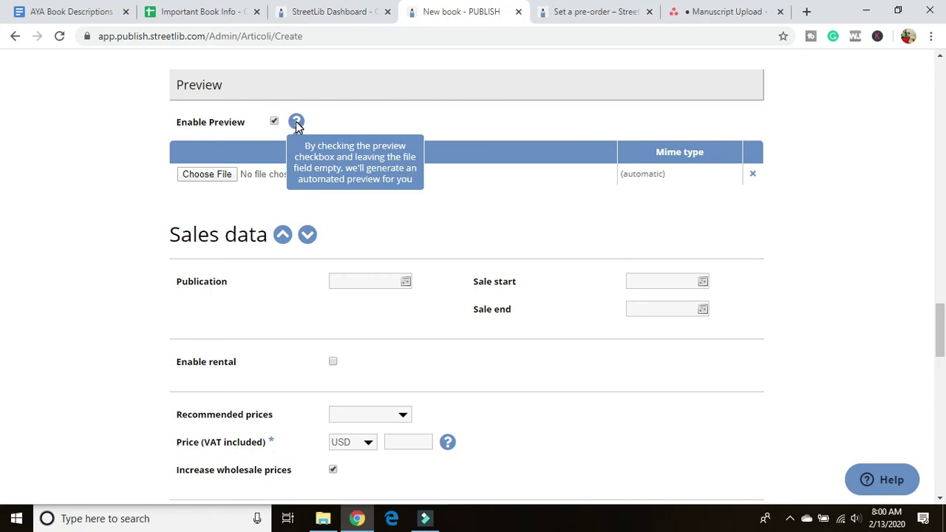
{"action": "scroll", "coordinate": [295, 124], "scroll_direction": "up", "scroll_amount": 1}
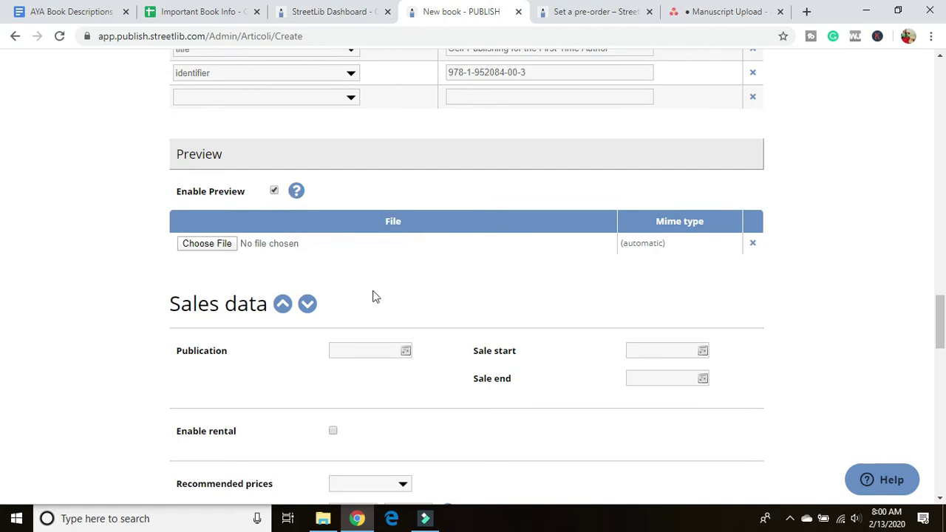
Open the publication date calendar and check in the pre-order help article what the publication and start sale dates mean.
{"action": "scroll", "coordinate": [355, 300], "scroll_direction": "down", "scroll_amount": 2}
{"action": "left_click", "coordinate": [406, 212]}
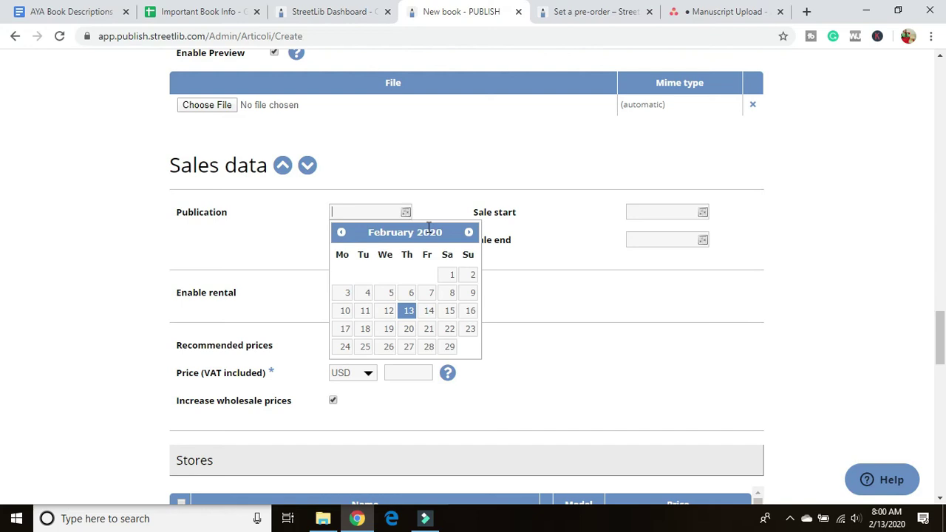
{"action": "left_click", "coordinate": [613, 12]}
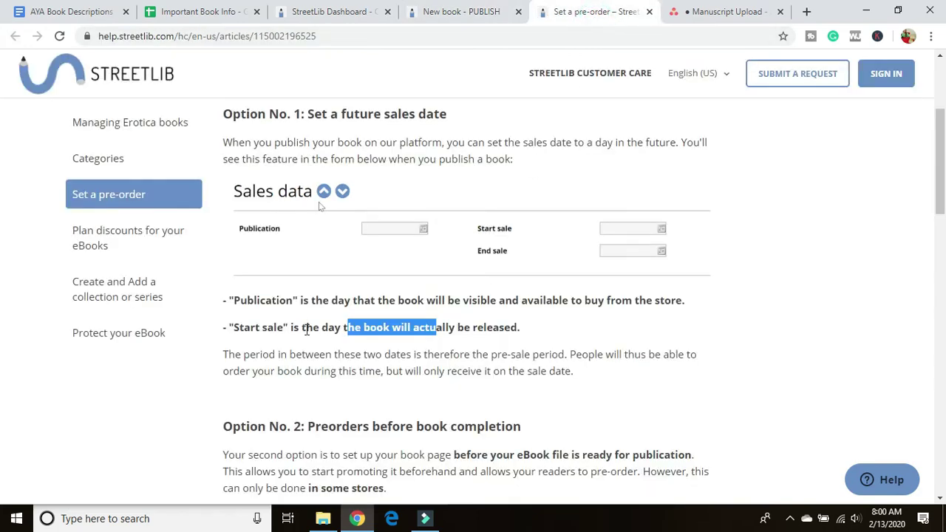
{"action": "left_click_drag", "start_coordinate": [298, 305], "coordinate": [720, 333]}
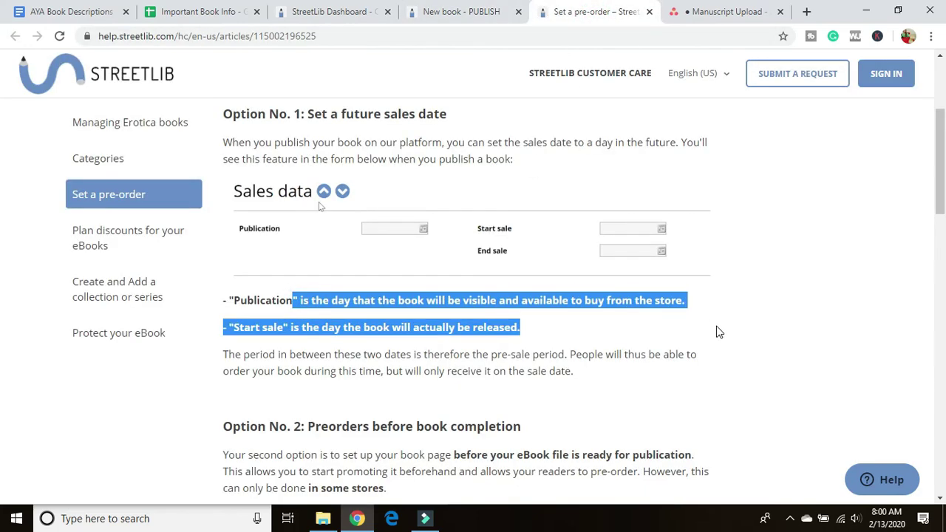
{"action": "left_click", "coordinate": [466, 21]}
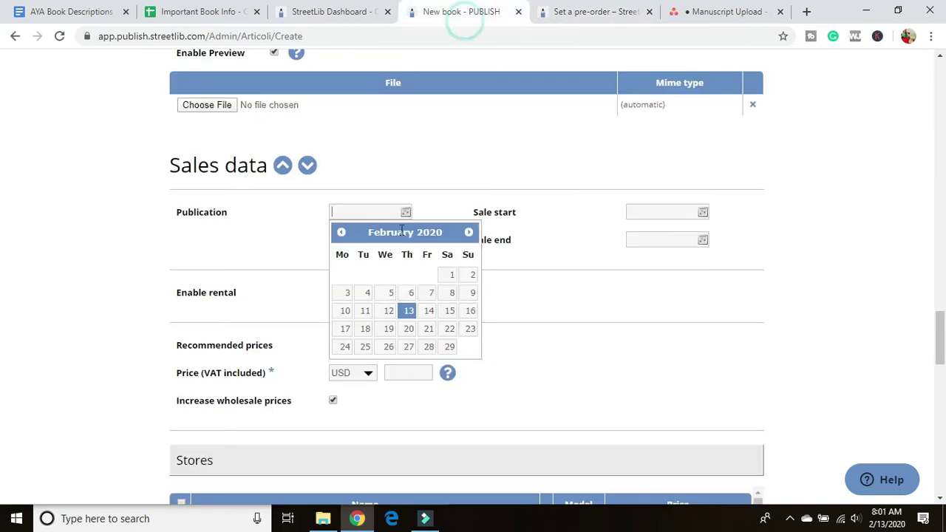
Set the publication date to 13/02/2020 and the sale start to 25/03/2020, leaving the sale end empty.
{"action": "left_click", "coordinate": [406, 311]}
{"action": "left_click", "coordinate": [703, 213]}
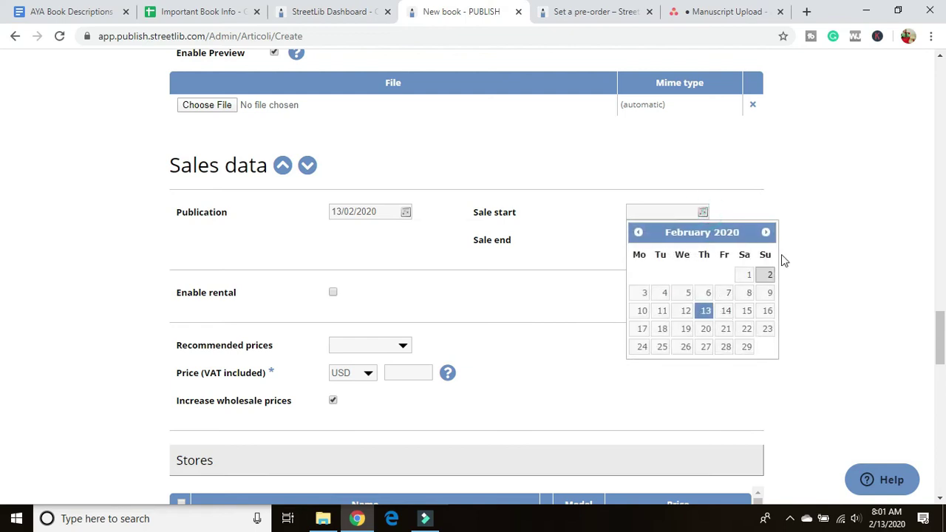
{"action": "left_click", "coordinate": [767, 232]}
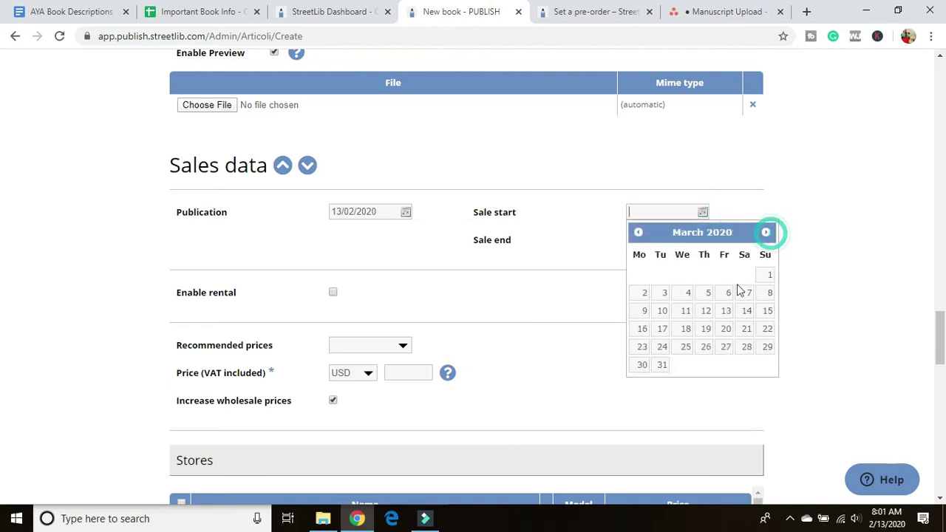
{"action": "left_click", "coordinate": [686, 348]}
{"action": "left_click", "coordinate": [549, 232]}
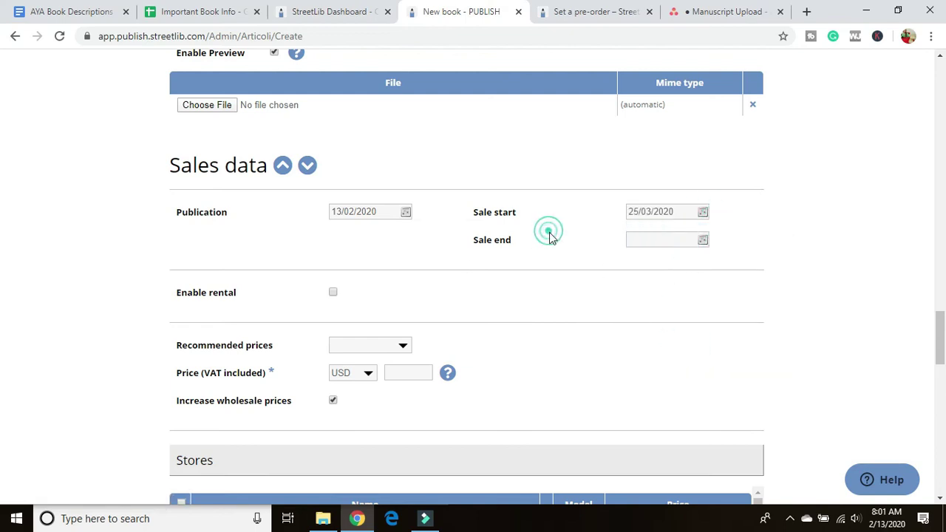
Choose 3.99 USD as the book's recommended price.
{"action": "scroll", "coordinate": [296, 297], "scroll_direction": "down", "scroll_amount": 1}
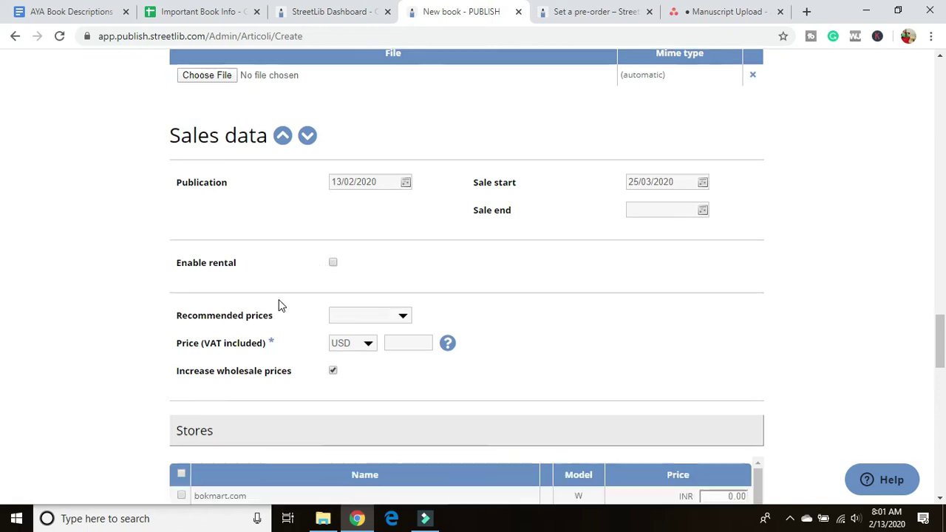
{"action": "left_click", "coordinate": [373, 276]}
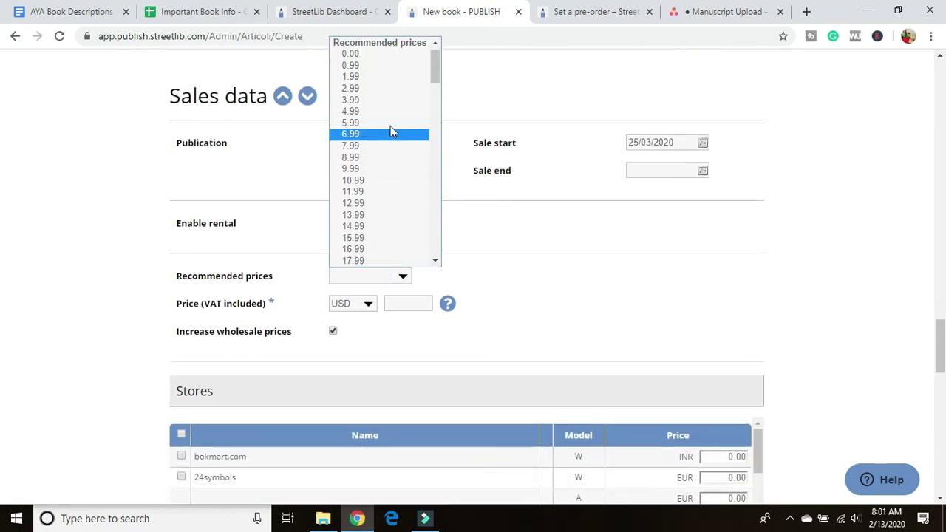
{"action": "left_click", "coordinate": [393, 104]}
{"action": "left_click", "coordinate": [520, 294]}
Select all stores for distribution except amazon kindle store, apple ibook store and barnesandnoble.com.
{"action": "scroll", "coordinate": [521, 295], "scroll_direction": "down", "scroll_amount": 4}
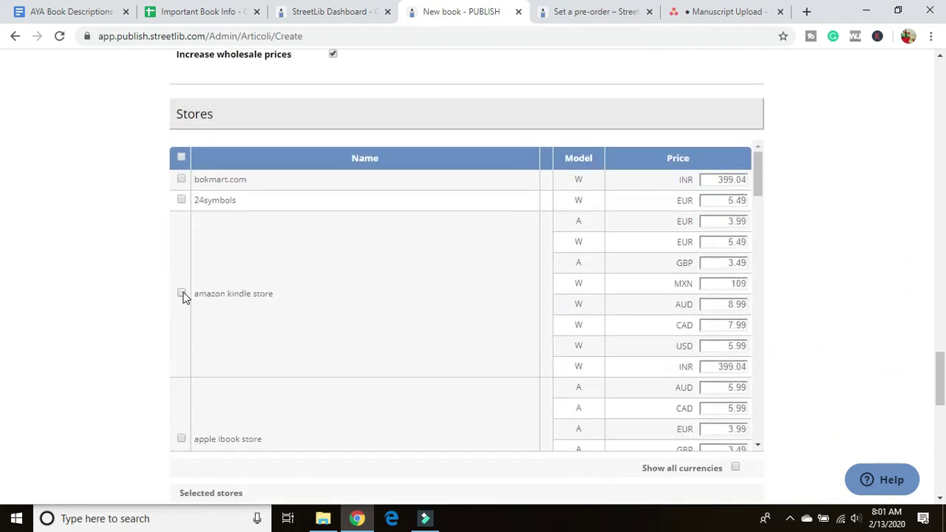
{"action": "left_click", "coordinate": [181, 159]}
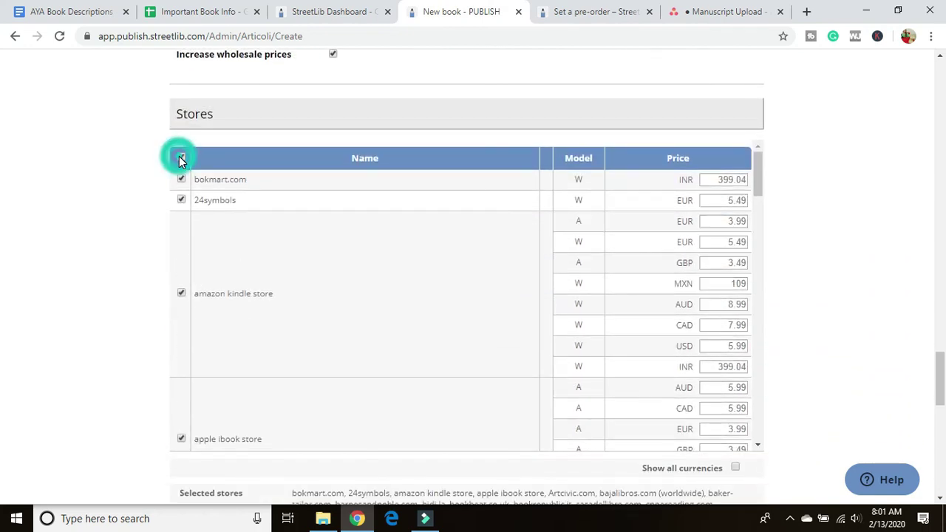
{"action": "left_click", "coordinate": [181, 294]}
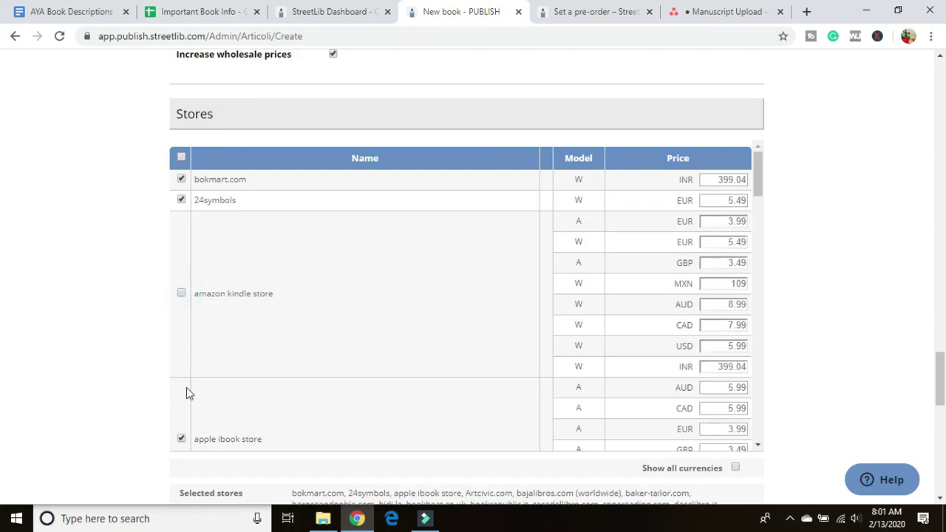
{"action": "left_click", "coordinate": [181, 439]}
{"action": "scroll", "coordinate": [230, 337], "scroll_direction": "down", "scroll_amount": 4}
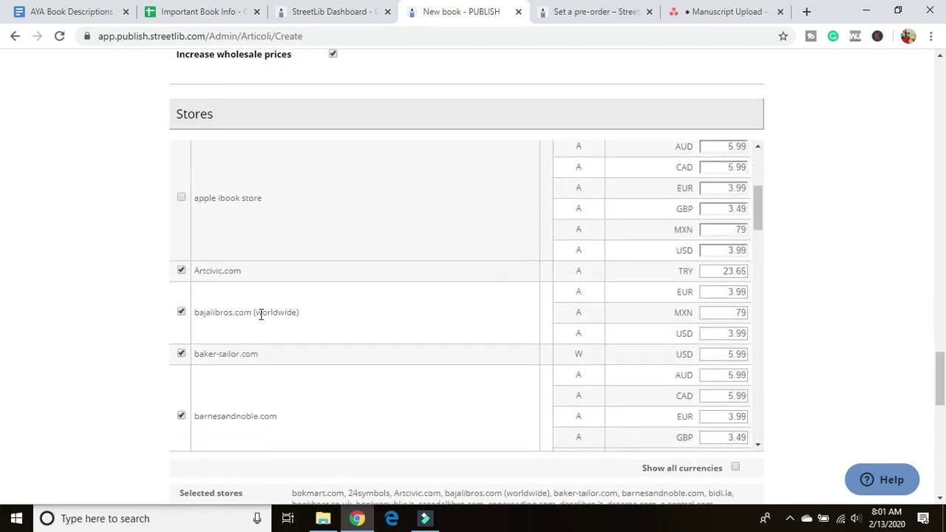
{"action": "scroll", "coordinate": [258, 316], "scroll_direction": "down", "scroll_amount": 3}
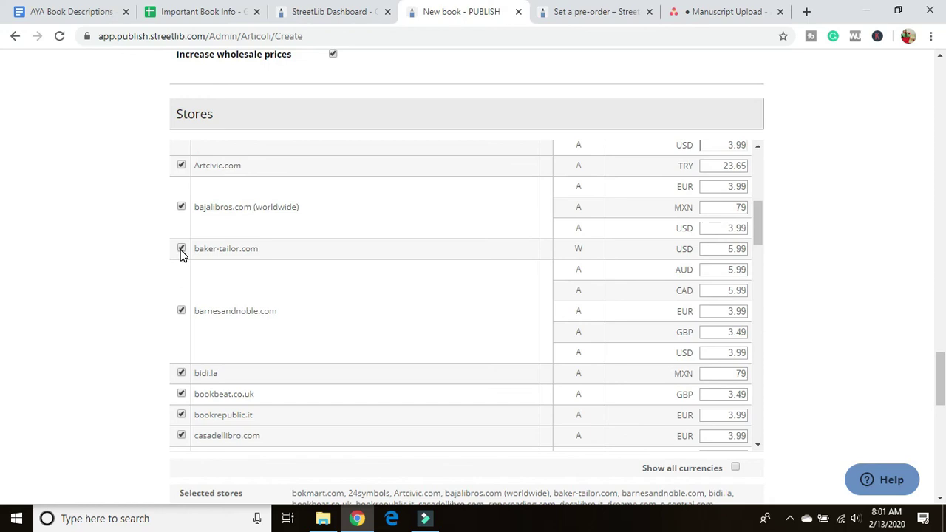
{"action": "left_click", "coordinate": [182, 311]}
{"action": "scroll", "coordinate": [181, 309], "scroll_direction": "down", "scroll_amount": 2}
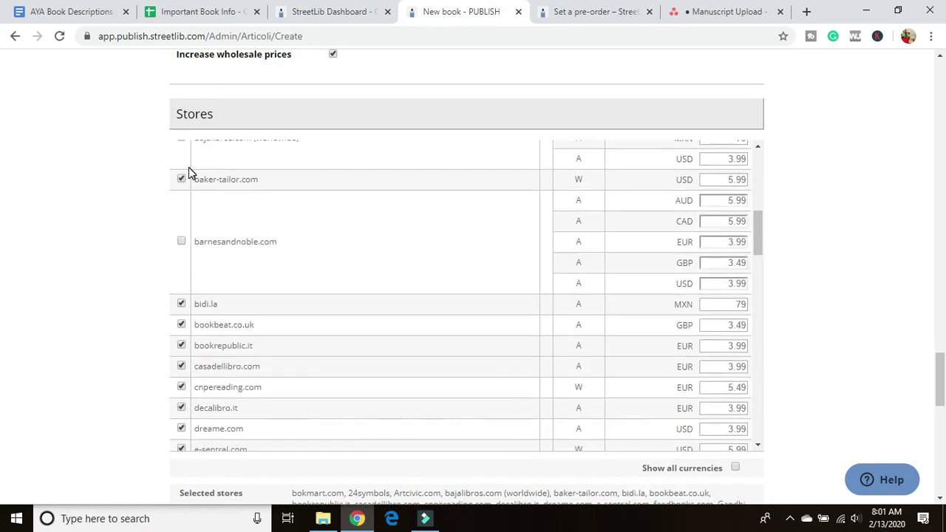
Exclude google play store and kobo.com from distribution and review the rest of the store list with its selected and deselected stores.
{"action": "scroll", "coordinate": [196, 290], "scroll_direction": "down", "scroll_amount": 2}
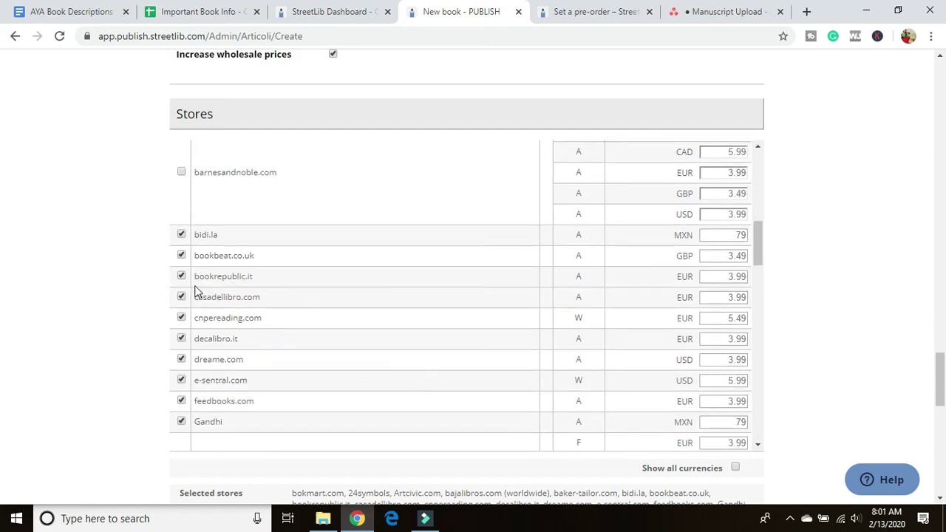
{"action": "scroll", "coordinate": [181, 333], "scroll_direction": "down", "scroll_amount": 4}
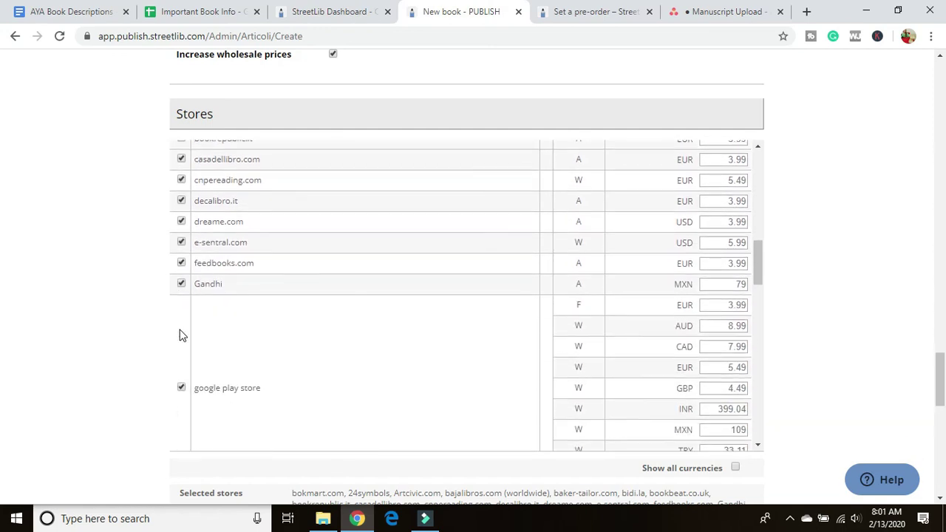
{"action": "scroll", "coordinate": [181, 333], "scroll_direction": "down", "scroll_amount": 4}
{"action": "left_click", "coordinate": [181, 247]}
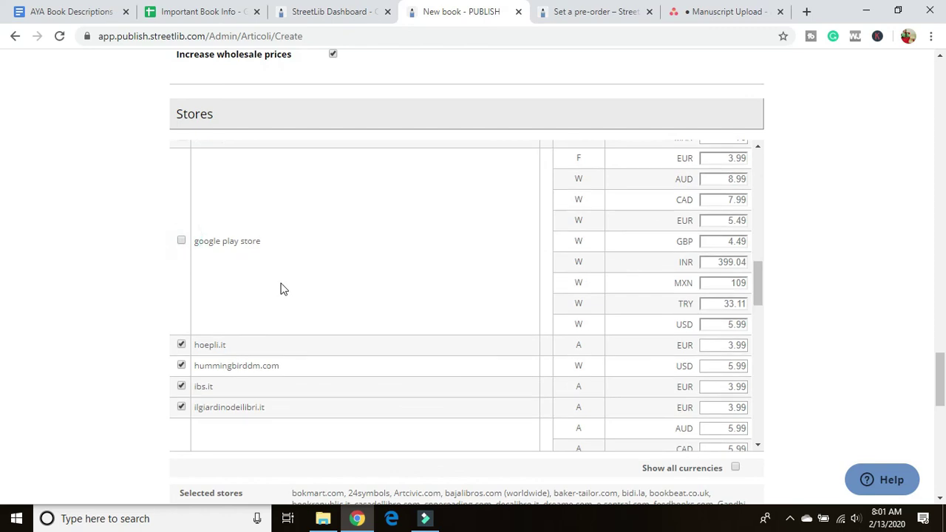
{"action": "scroll", "coordinate": [281, 289], "scroll_direction": "down", "scroll_amount": 10}
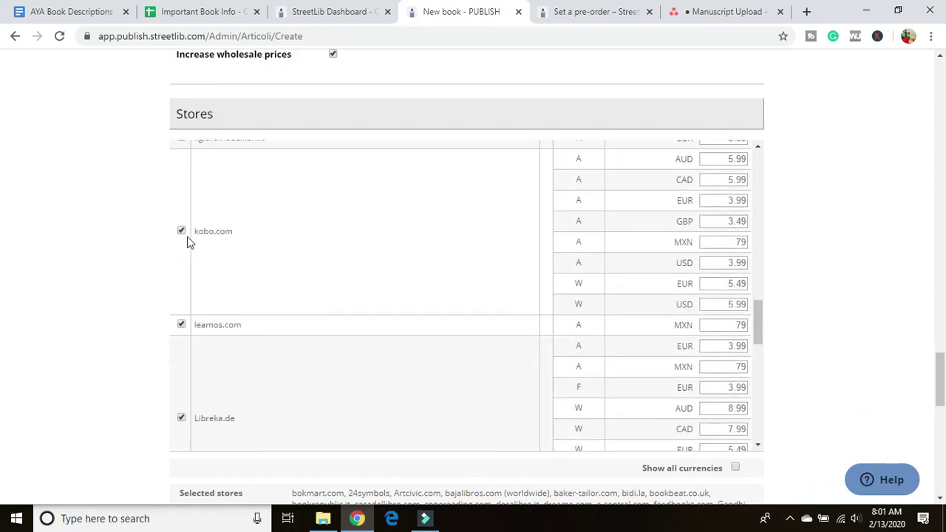
{"action": "left_click", "coordinate": [181, 231]}
{"action": "scroll", "coordinate": [327, 256], "scroll_direction": "down", "scroll_amount": 8}
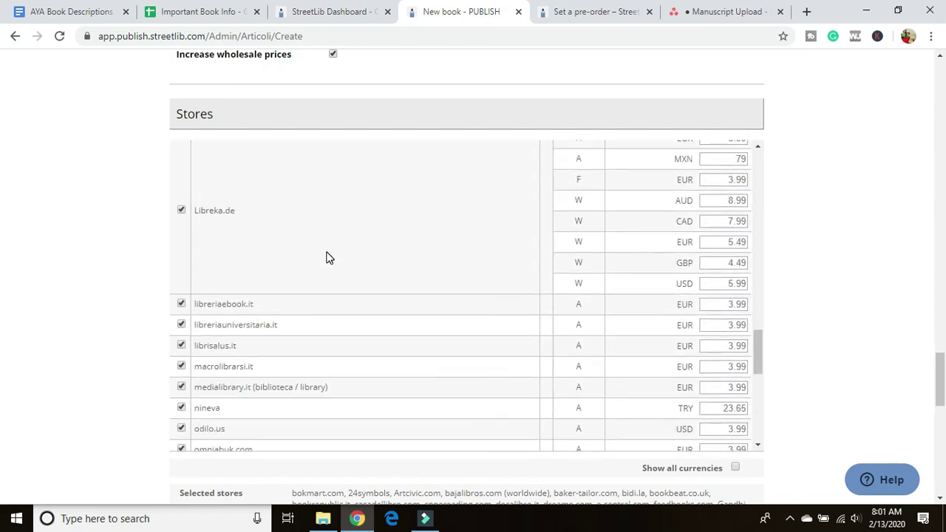
{"action": "scroll", "coordinate": [329, 258], "scroll_direction": "down", "scroll_amount": 10}
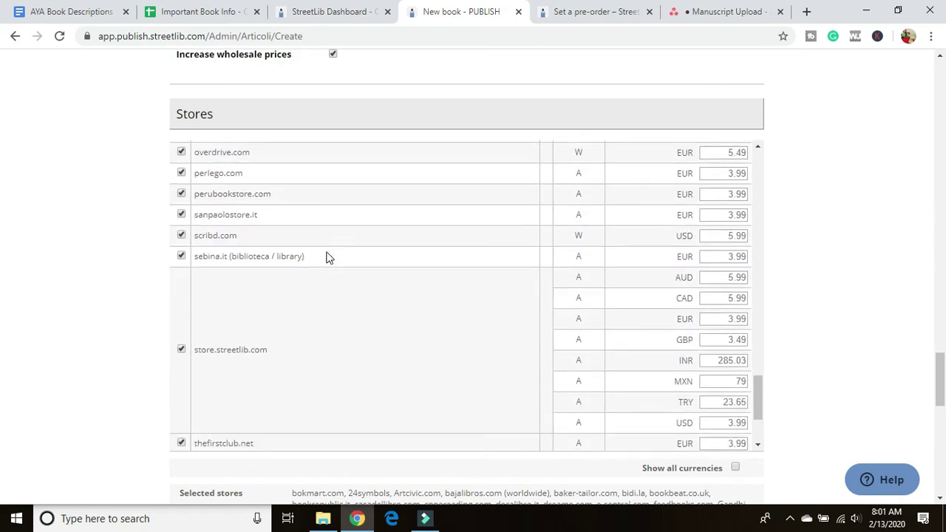
{"action": "scroll", "coordinate": [330, 257], "scroll_direction": "down", "scroll_amount": 10}
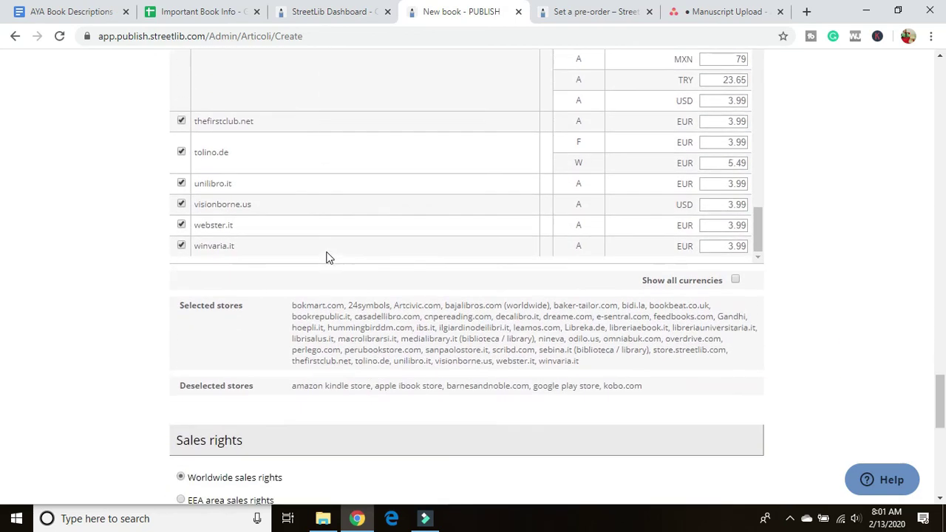
Keep worldwide sales rights and set the DRM type to Watermark with the Narcissus1 template.
{"action": "scroll", "coordinate": [118, 263], "scroll_direction": "down", "scroll_amount": 4}
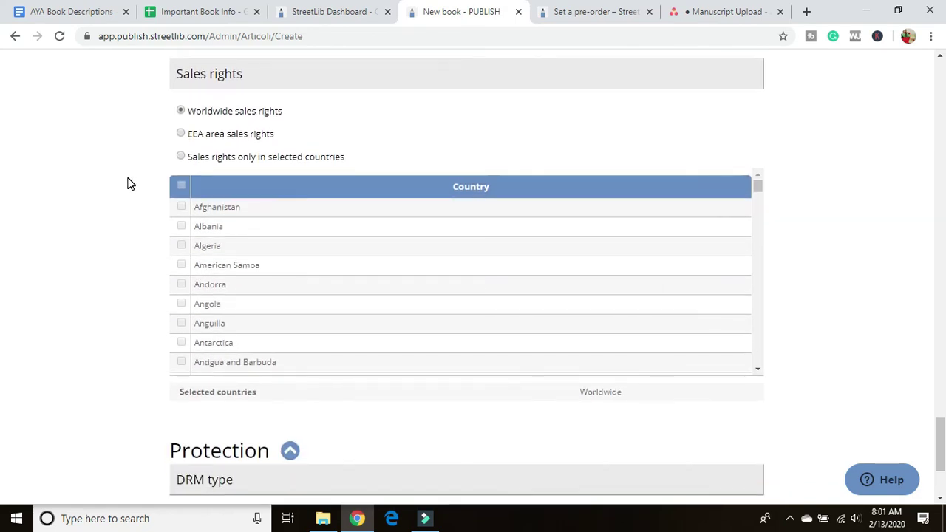
{"action": "scroll", "coordinate": [130, 184], "scroll_direction": "down", "scroll_amount": 3}
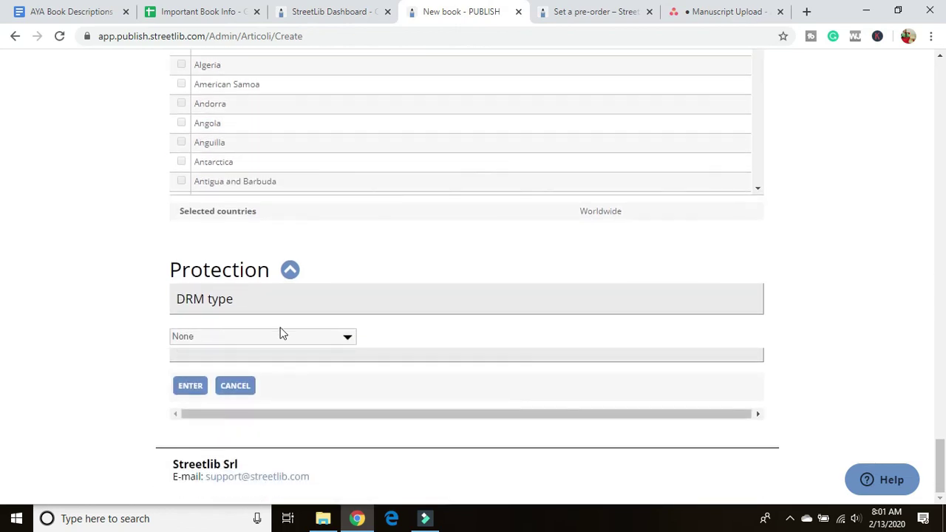
{"action": "left_click", "coordinate": [281, 335]}
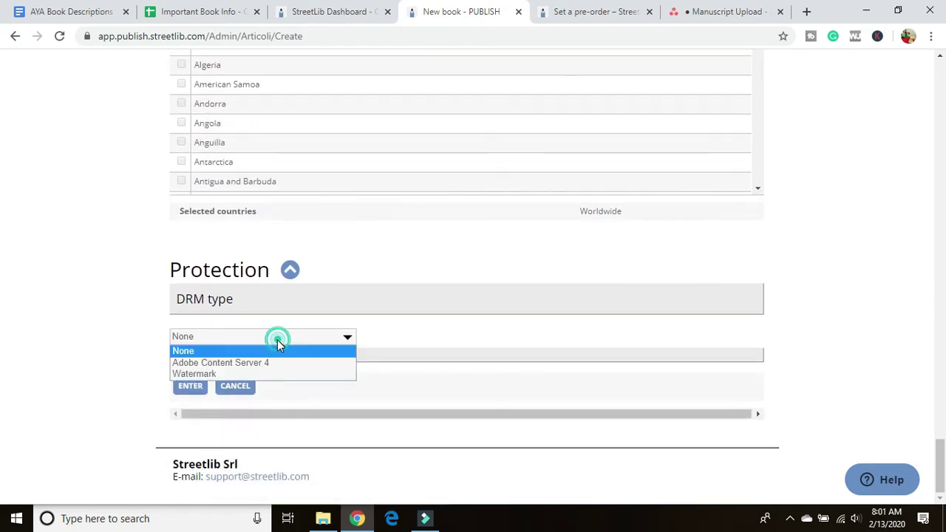
{"action": "left_click", "coordinate": [341, 374]}
{"action": "scroll", "coordinate": [421, 354], "scroll_direction": "down", "scroll_amount": 2}
{"action": "left_click", "coordinate": [331, 299]}
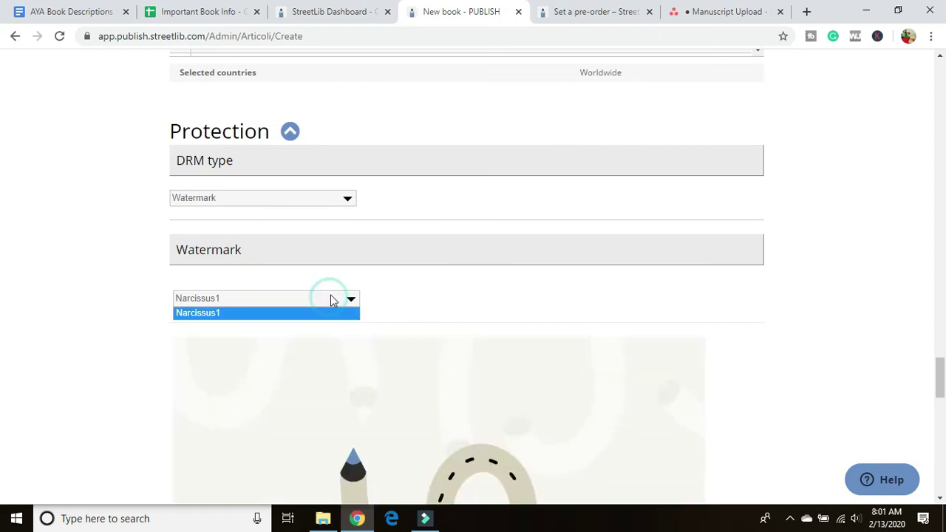
{"action": "left_click", "coordinate": [331, 300]}
Leave the watermark text at its default and submit the completed new book form.
{"action": "scroll", "coordinate": [473, 302], "scroll_direction": "down", "scroll_amount": 5}
{"action": "scroll", "coordinate": [473, 276], "scroll_direction": "down", "scroll_amount": 6}
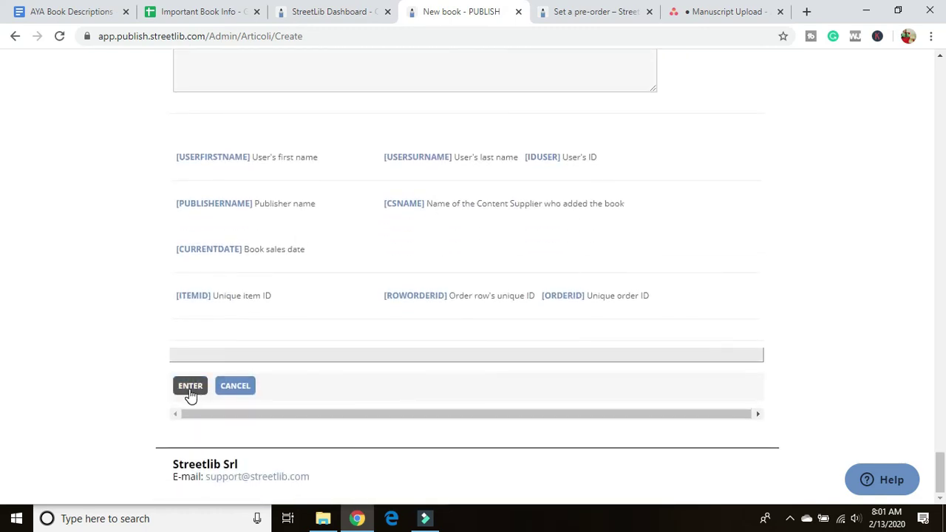
{"action": "left_click", "coordinate": [190, 388]}
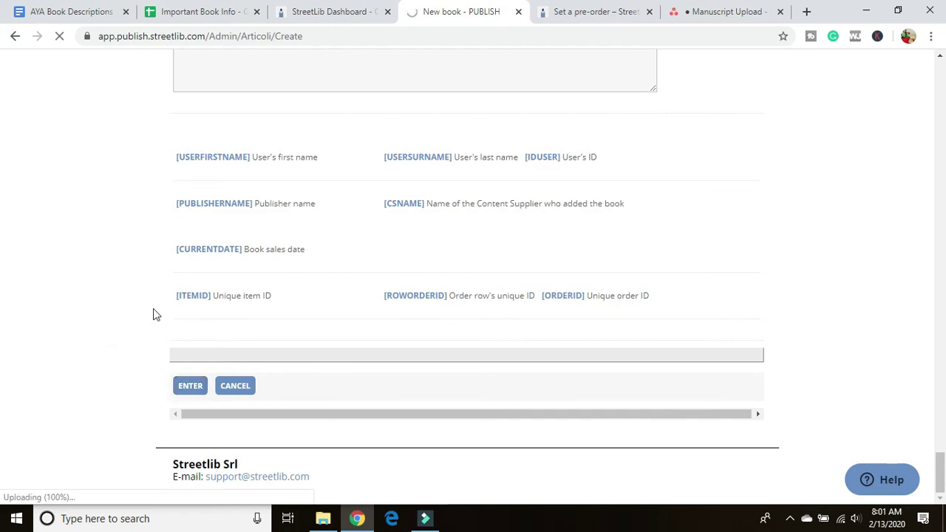